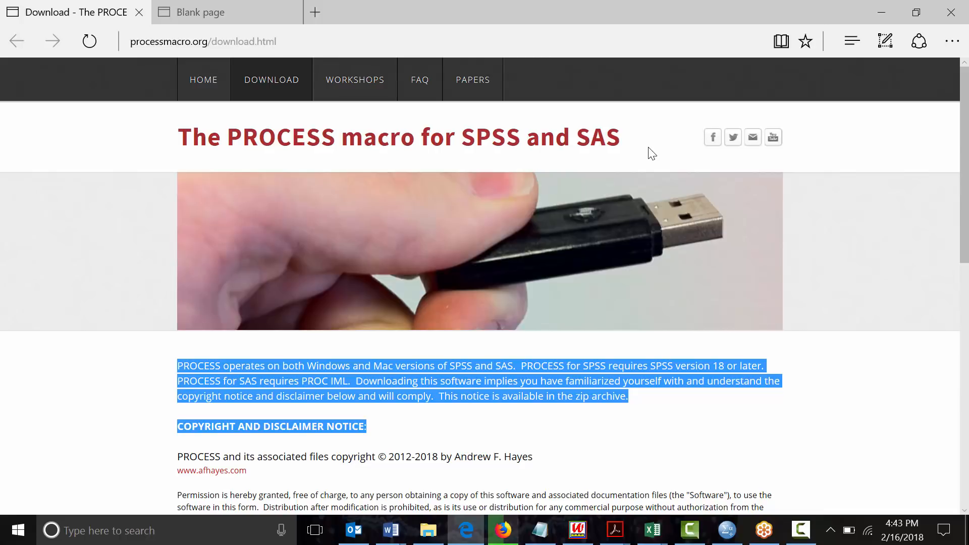
# Select the processmacro.org address and scroll down to the PROCESS v3.0 and v2.16 download links
pyautogui.moveTo(501, 162); pyautogui.dragTo(866, 417)
pyautogui.click(868, 422)
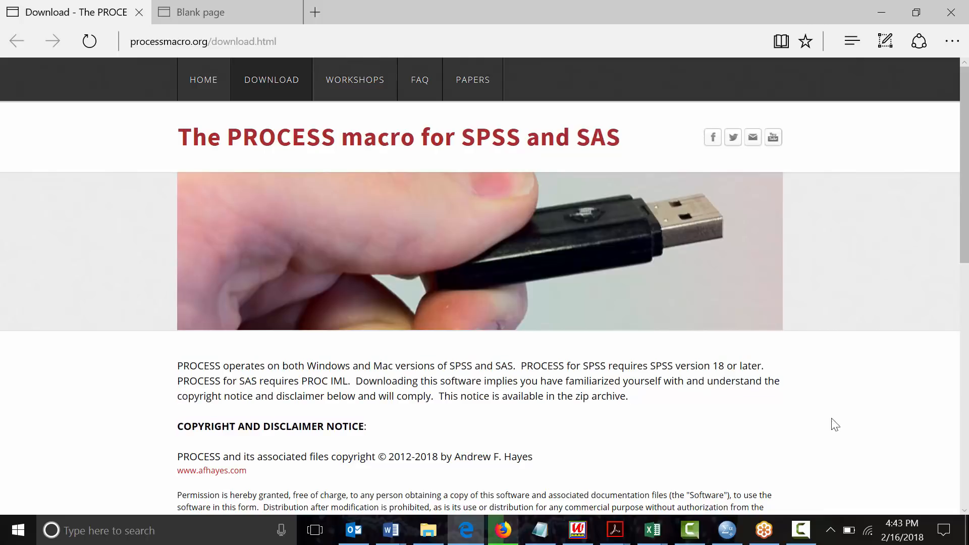
pyautogui.click(301, 41)
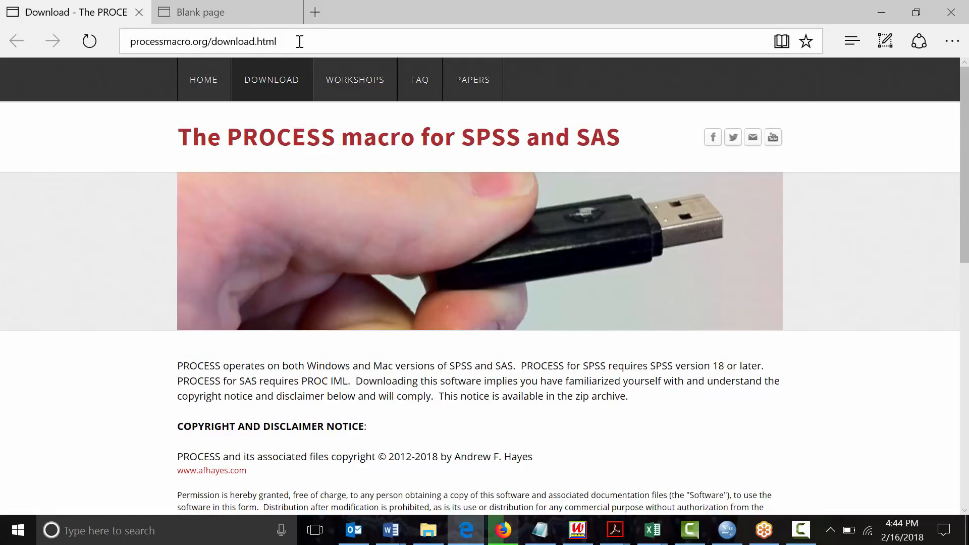
pyautogui.moveTo(299, 41); pyautogui.dragTo(367, 36)
pyautogui.doubleClick(367, 42)
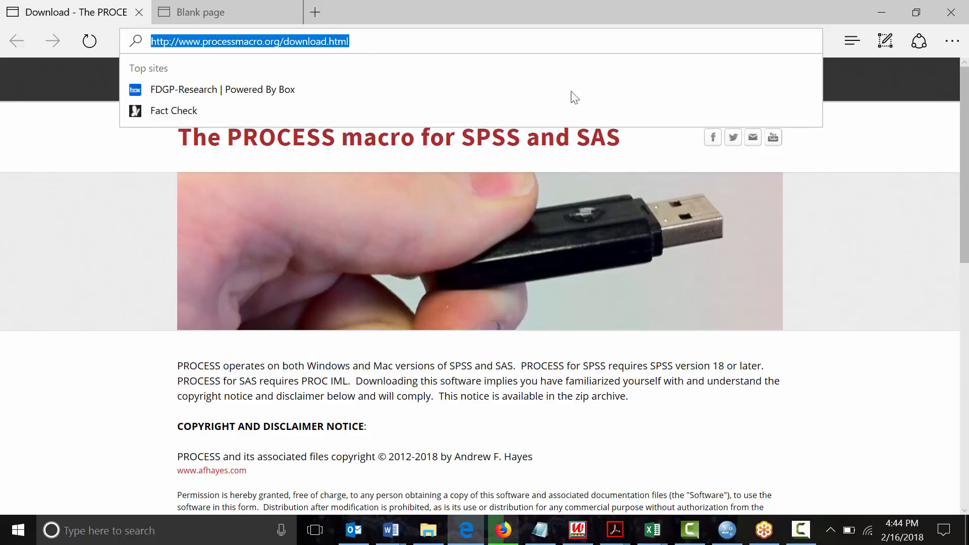
pyautogui.moveTo(963, 197); pyautogui.dragTo(770, 361)
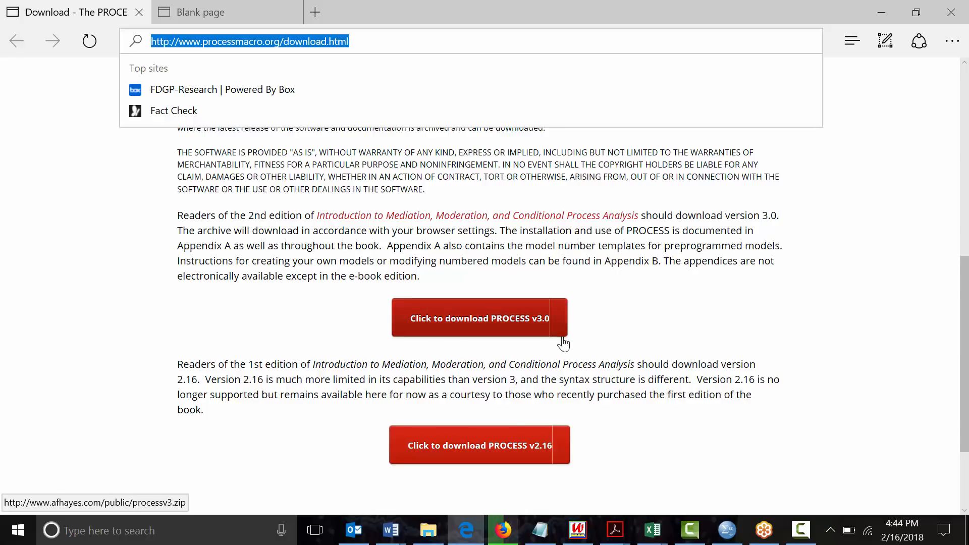
# Download PROCESS v2.16 as process.zip and save it to the Desktop
pyautogui.click(519, 456)
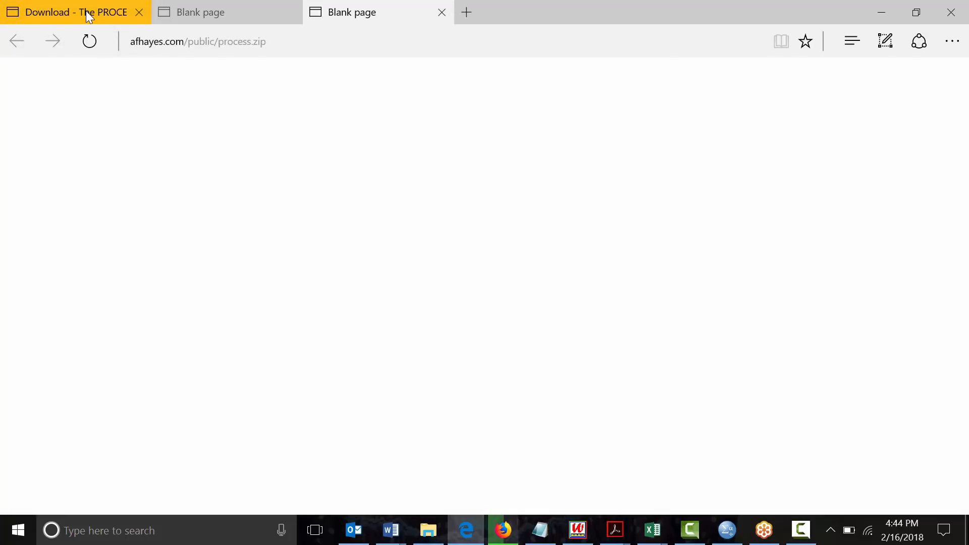
pyautogui.click(86, 11)
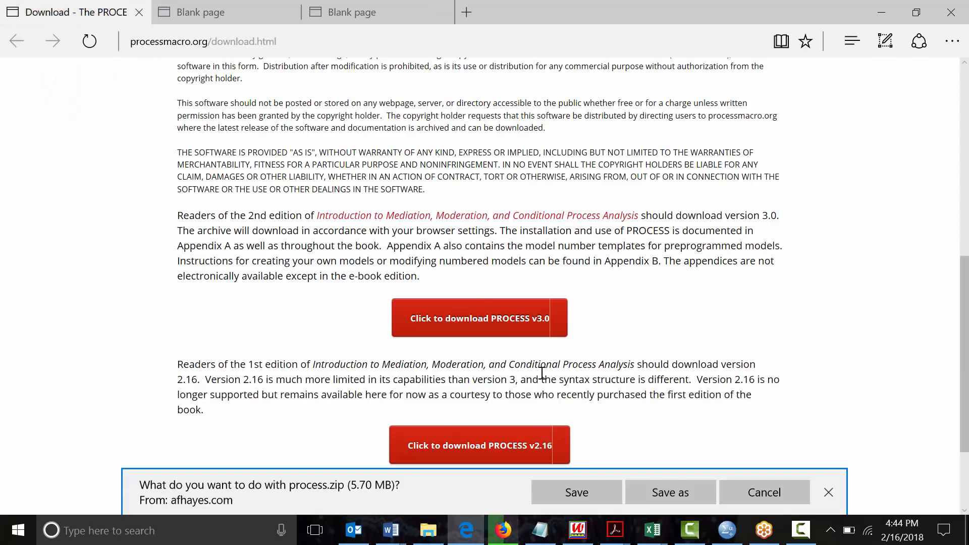
pyautogui.click(671, 494)
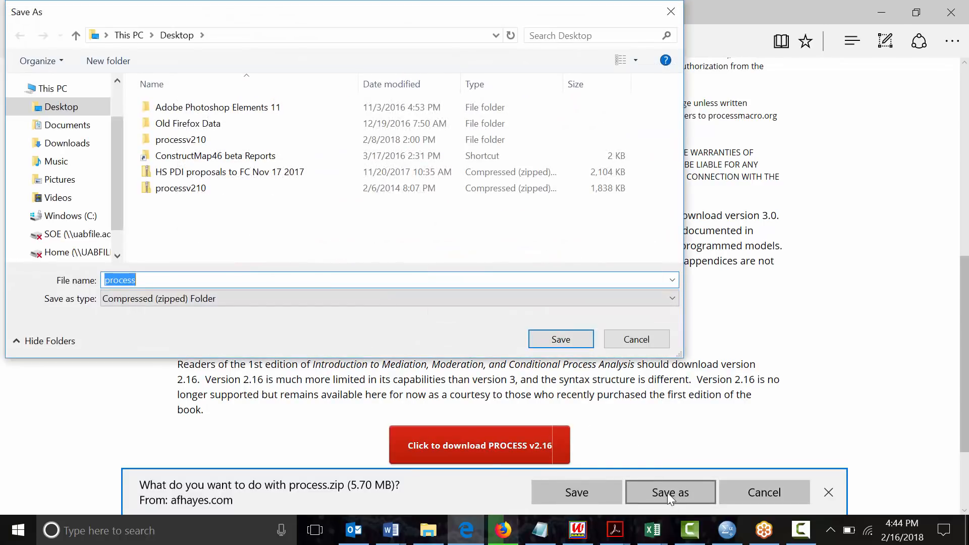
pyautogui.click(548, 338)
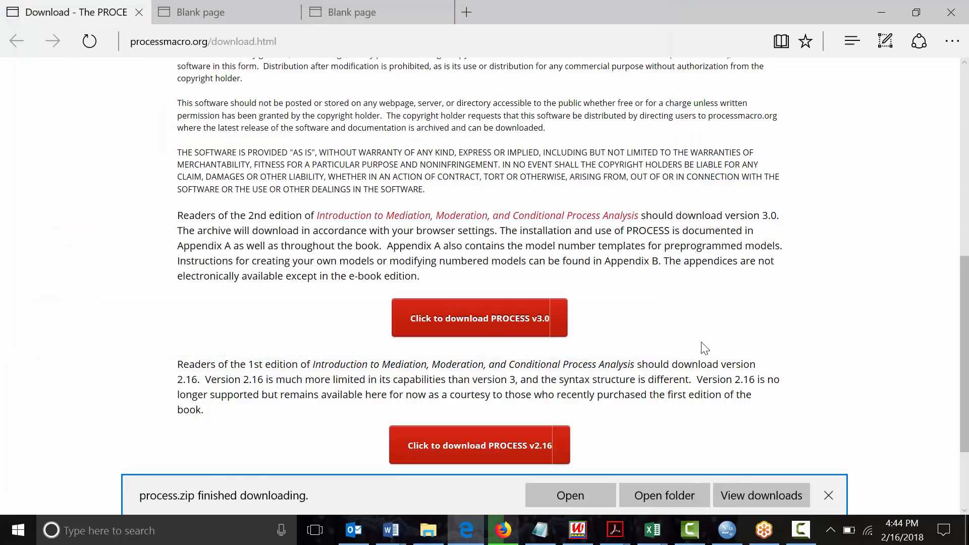
pyautogui.moveTo(826, 298)
pyautogui.mouseDown()
pyautogui.moveTo(744, 377)
pyautogui.moveTo(809, 280)
pyautogui.moveTo(826, 298)
pyautogui.mouseUp()
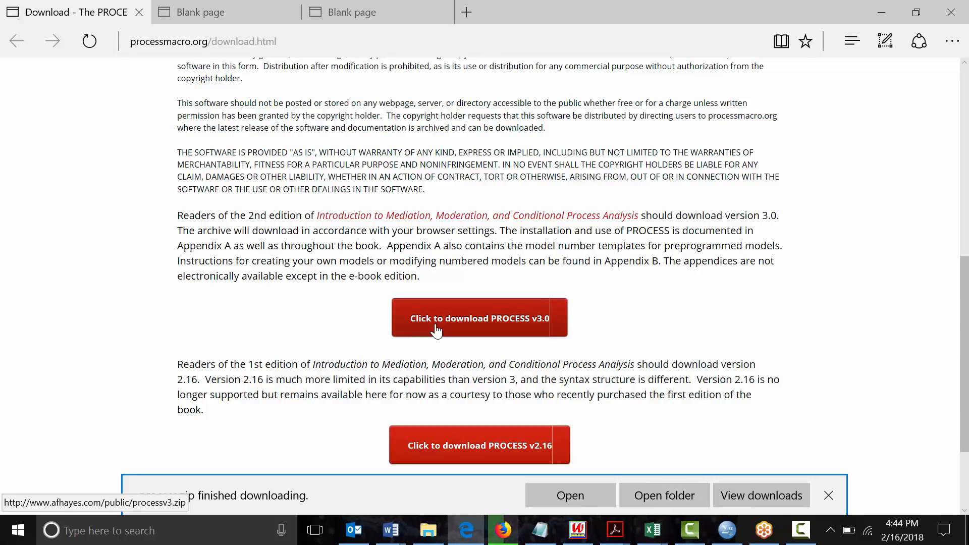
# Run the IBM SPSS Statistics 25 Start Menu tile as administrator
pyautogui.click(17, 536)
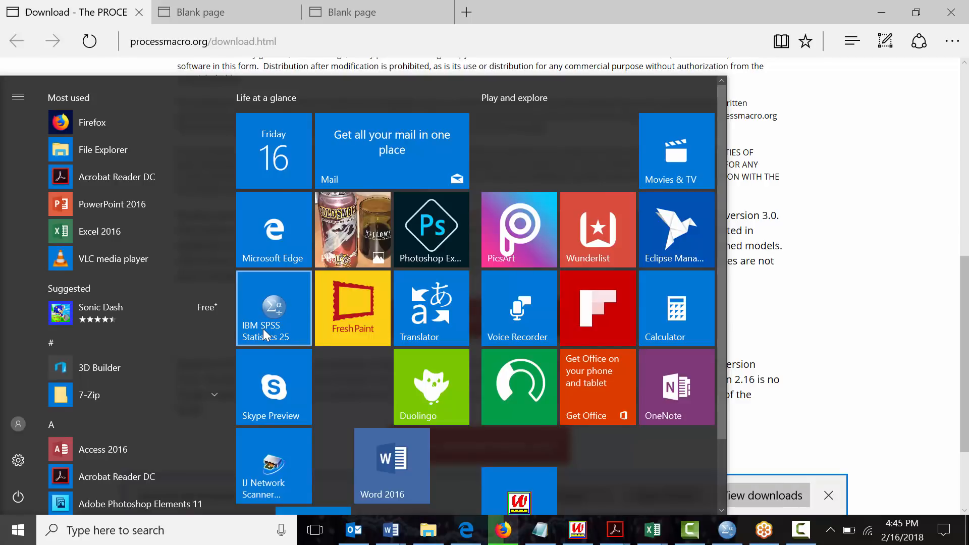
pyautogui.rightClick(263, 330)
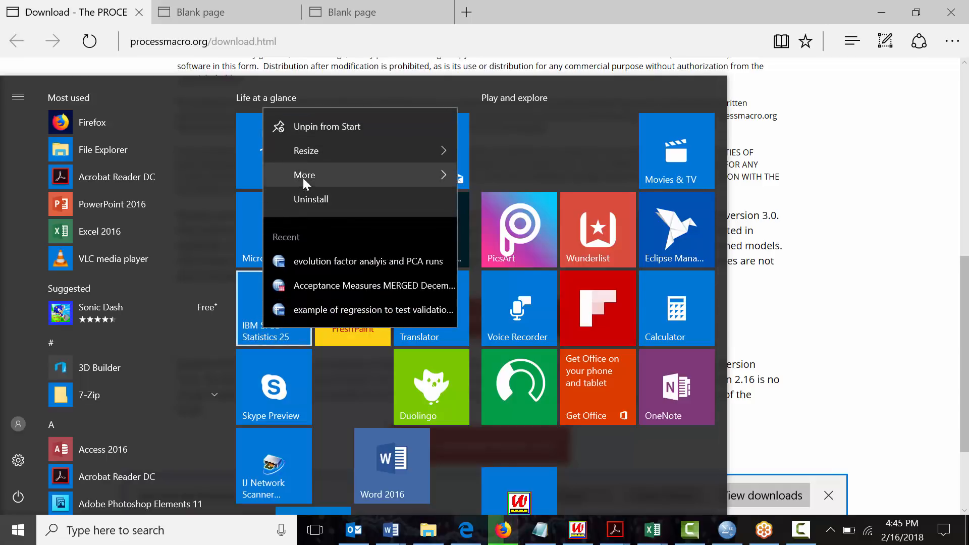
pyautogui.moveTo(303, 180)
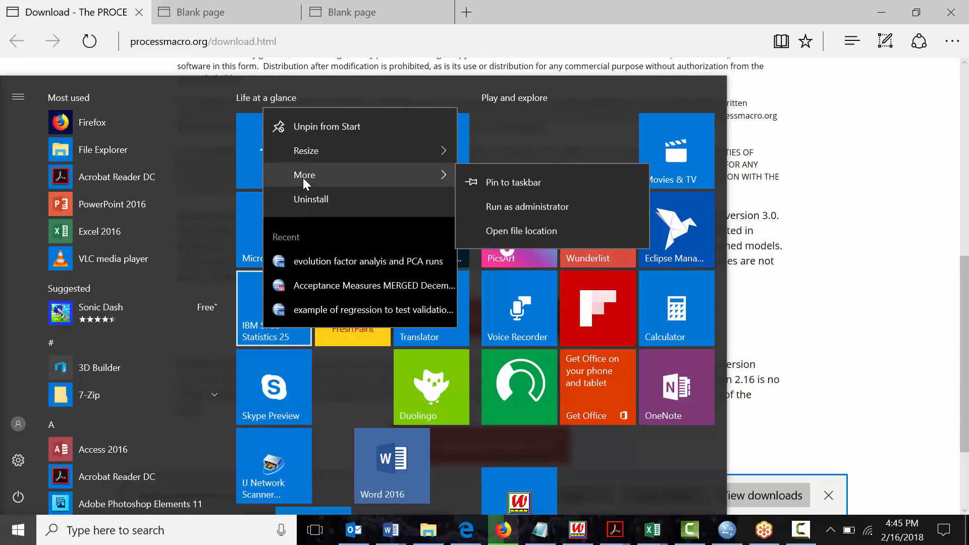
pyautogui.click(495, 208)
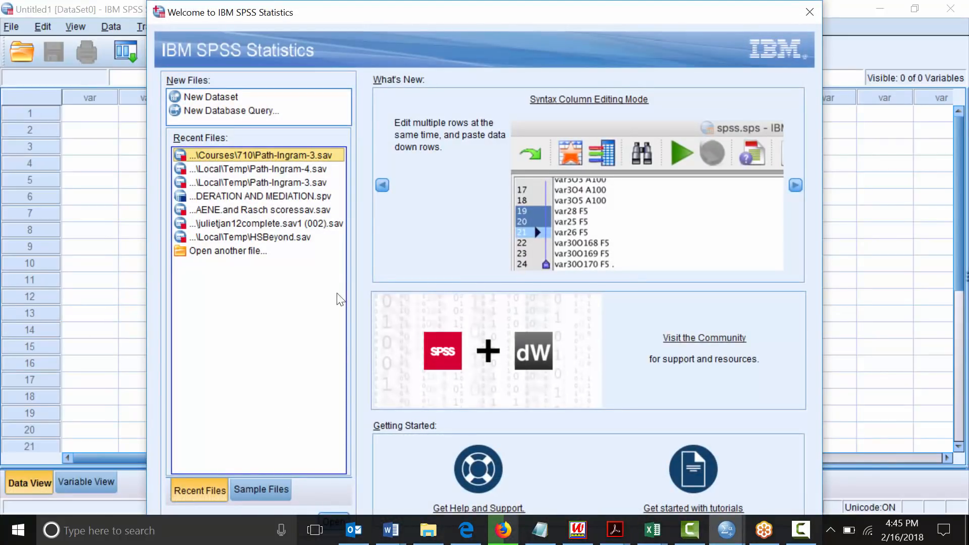
# Dismiss the Welcome dialog and open the Path-Ingram-3.sav data file
pyautogui.click(807, 13)
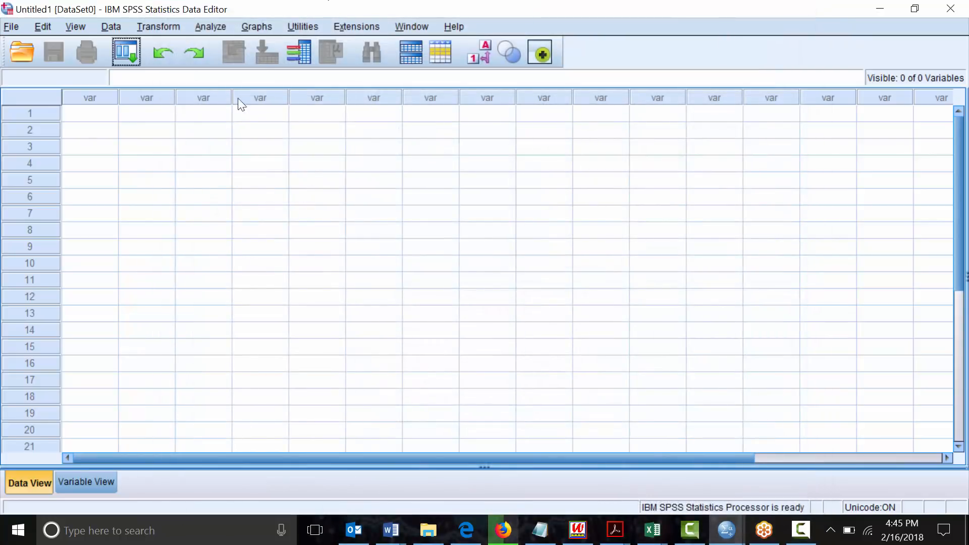
pyautogui.click(8, 25)
pyautogui.moveTo(39, 62)
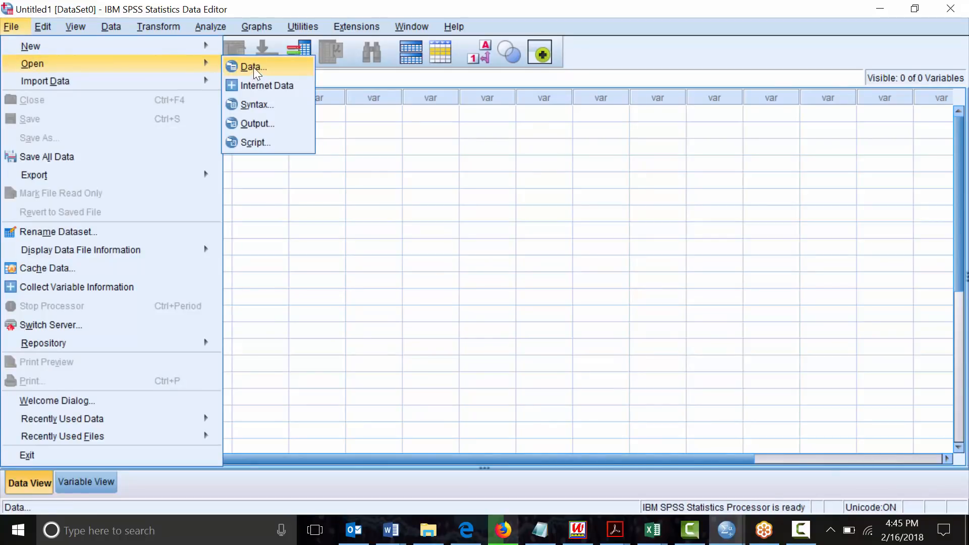
pyautogui.press('Return')
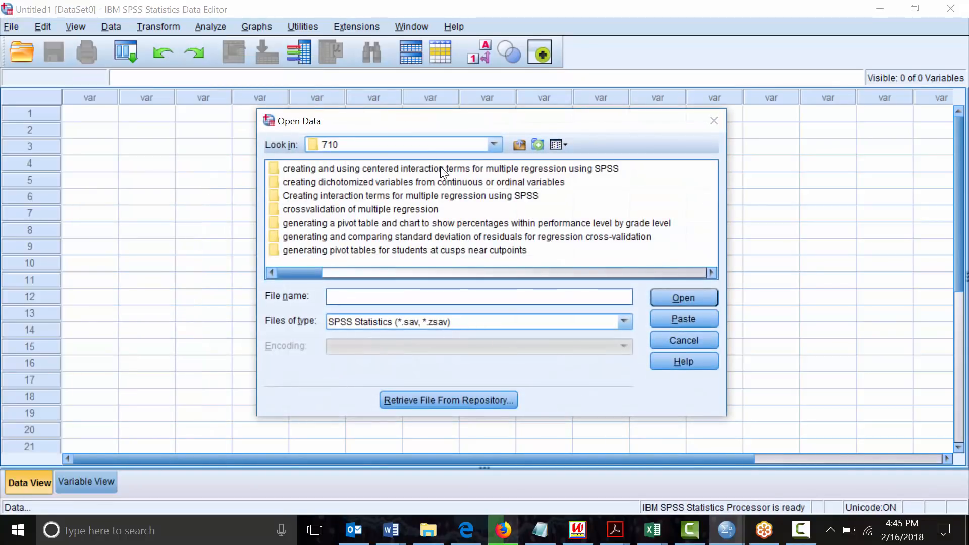
pyautogui.moveTo(304, 270); pyautogui.dragTo(588, 255)
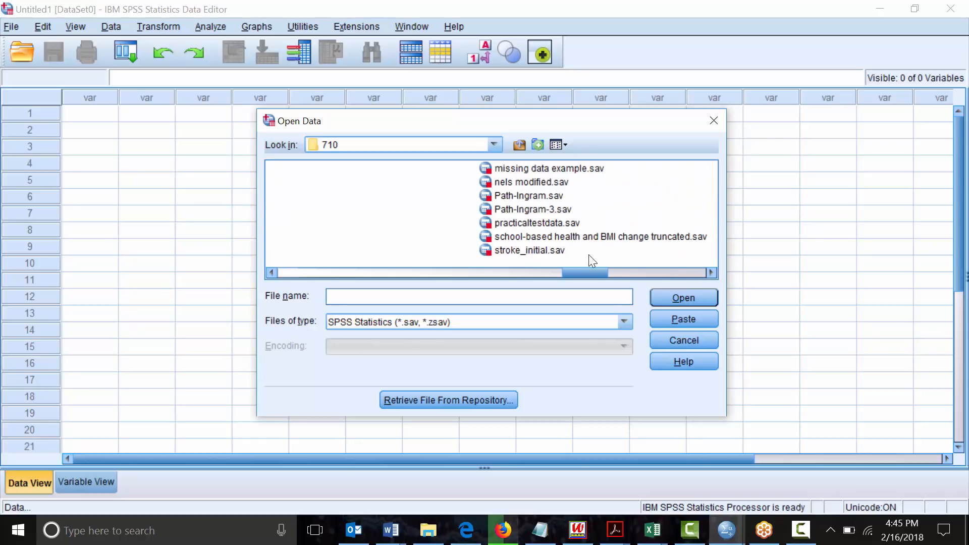
pyautogui.click(525, 210)
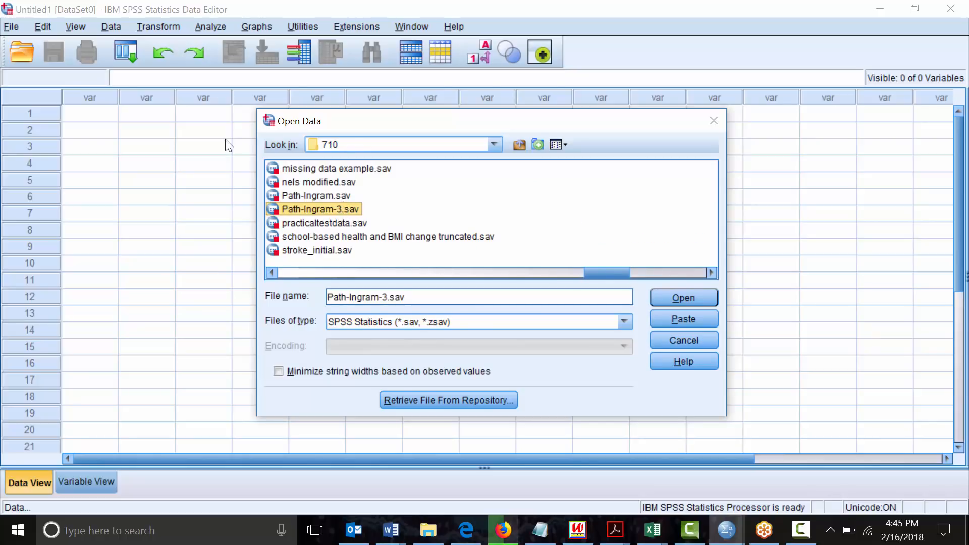
pyautogui.doubleClick(275, 214)
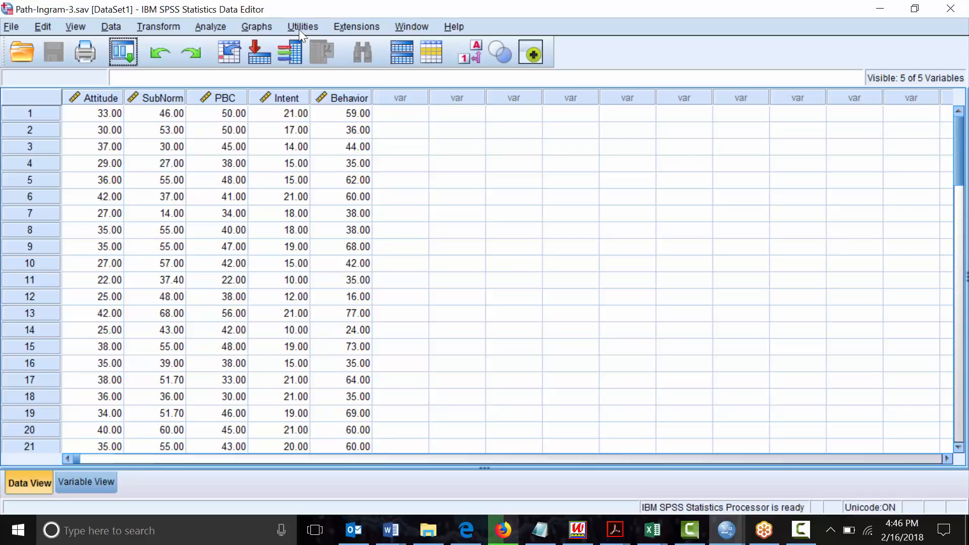
# Install the custom dialog process.spd from the processv210 folder and acknowledge the confirmation
pyautogui.click(358, 26)
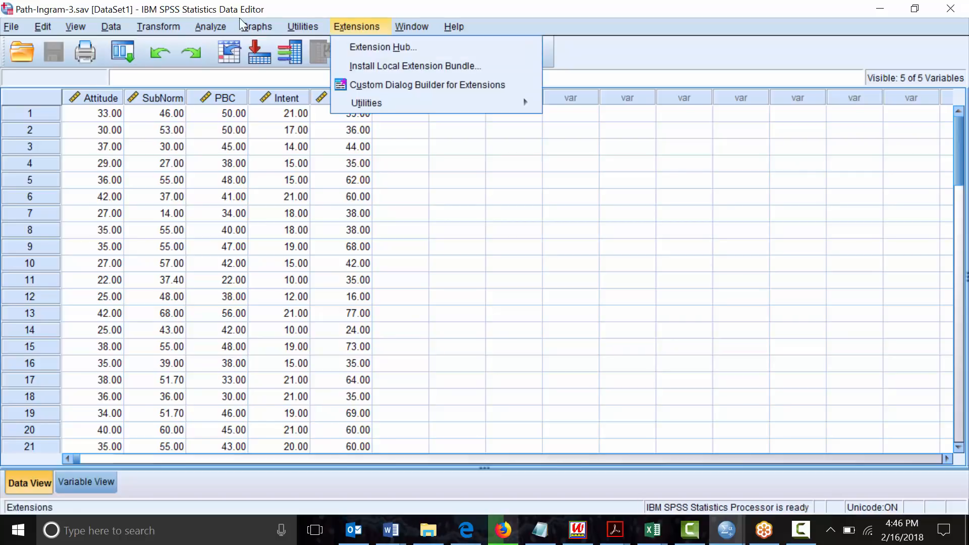
pyautogui.moveTo(379, 107)
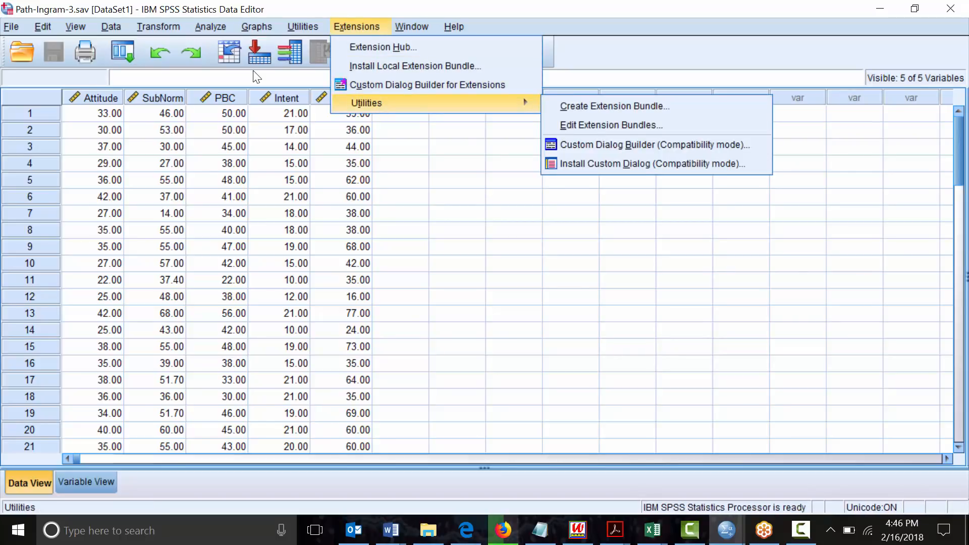
pyautogui.click(615, 167)
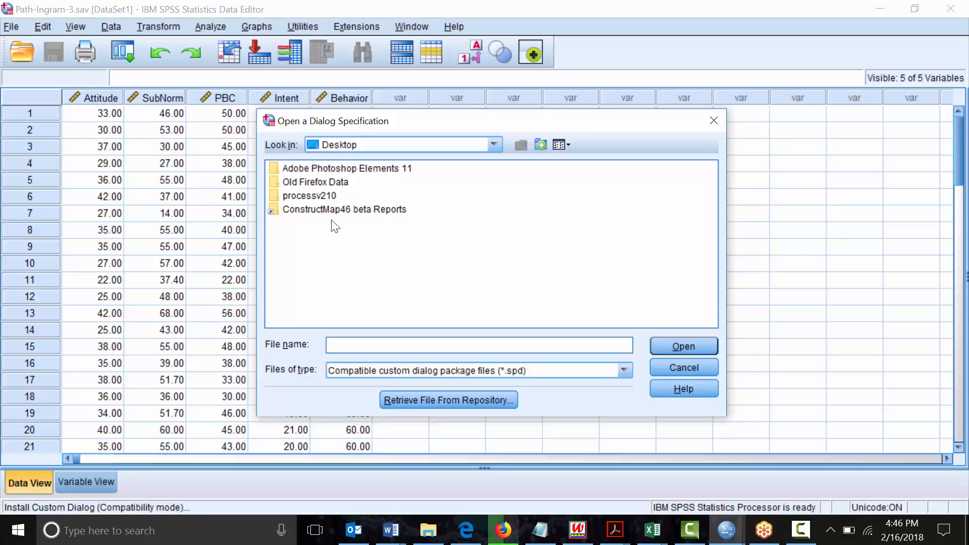
pyautogui.doubleClick(317, 195)
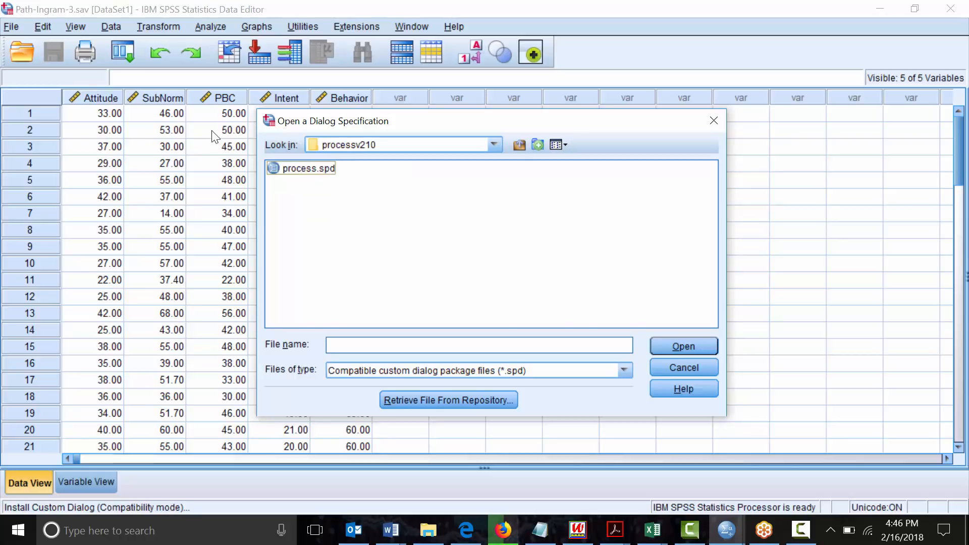
pyautogui.click(306, 170)
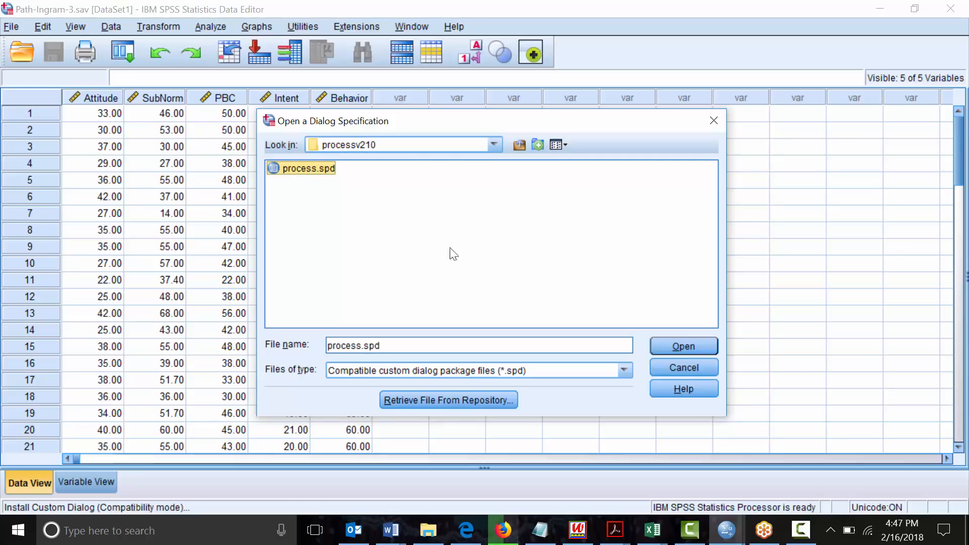
pyautogui.click(667, 349)
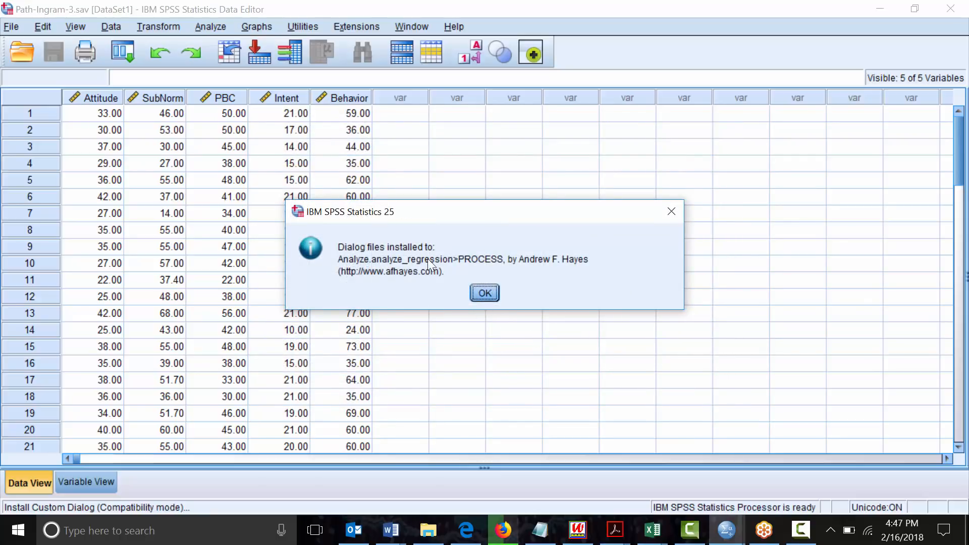
pyautogui.click(485, 293)
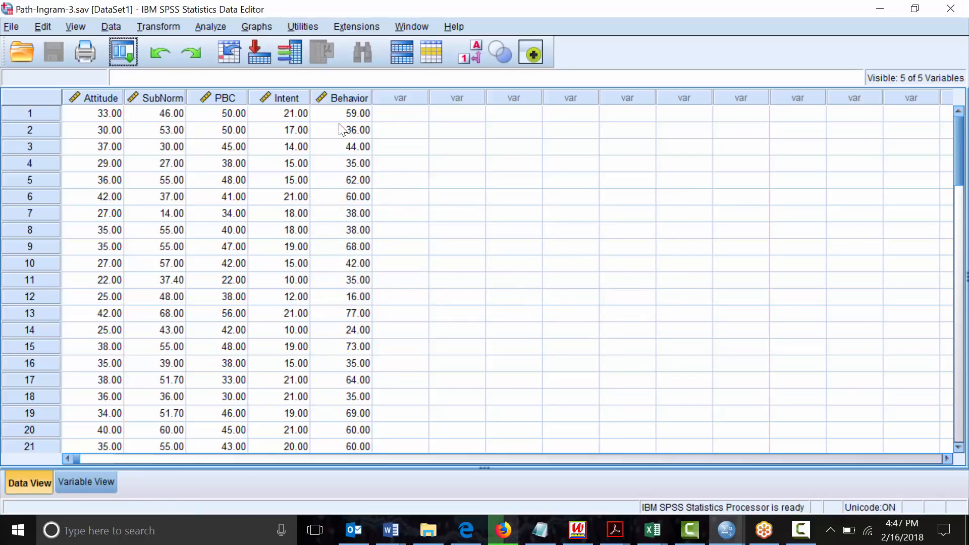
pyautogui.click(211, 26)
pyautogui.moveTo(253, 202)
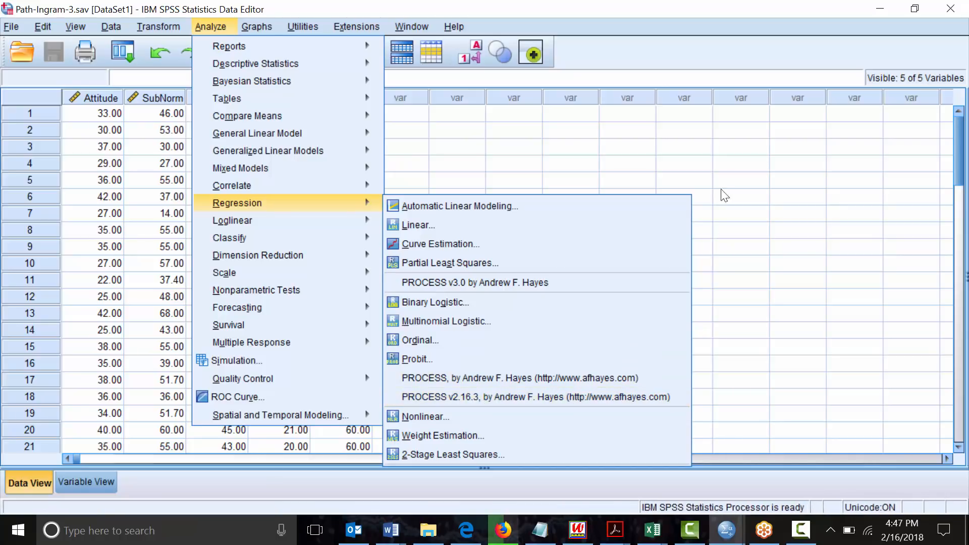
pyautogui.click(722, 167)
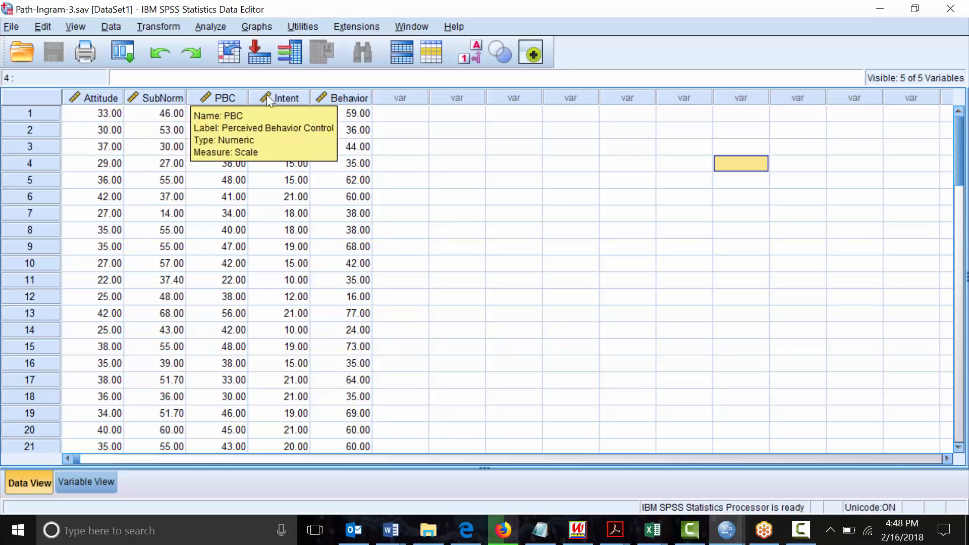
pyautogui.moveTo(266, 101)
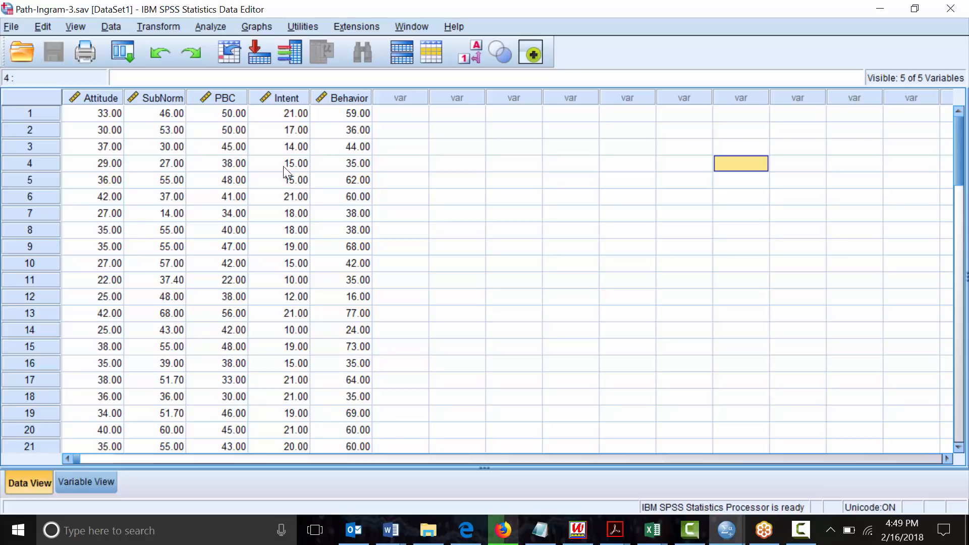
# In PROCESS v2.16.3, assign Intention as outcome Y and Attitude as predictor X
pyautogui.click(214, 27)
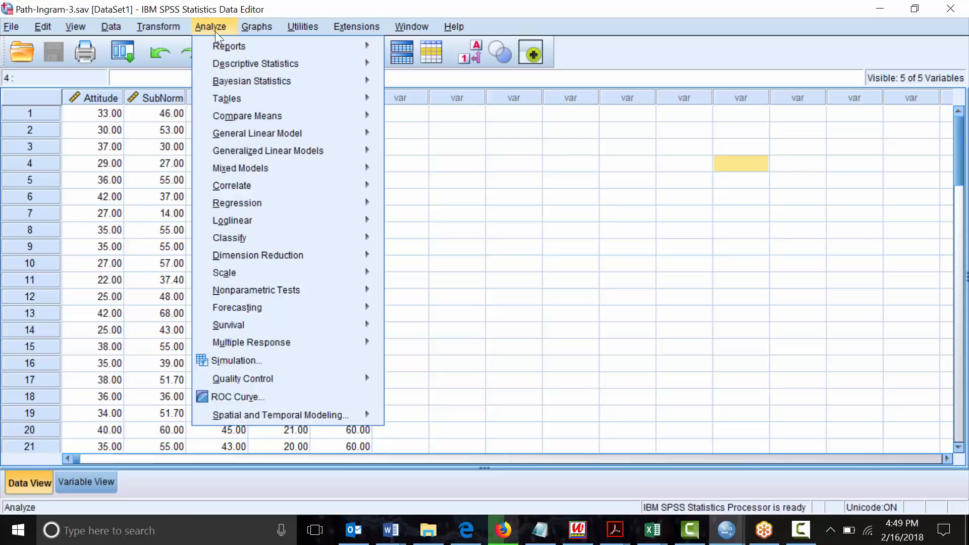
pyautogui.moveTo(253, 183)
pyautogui.moveTo(256, 201)
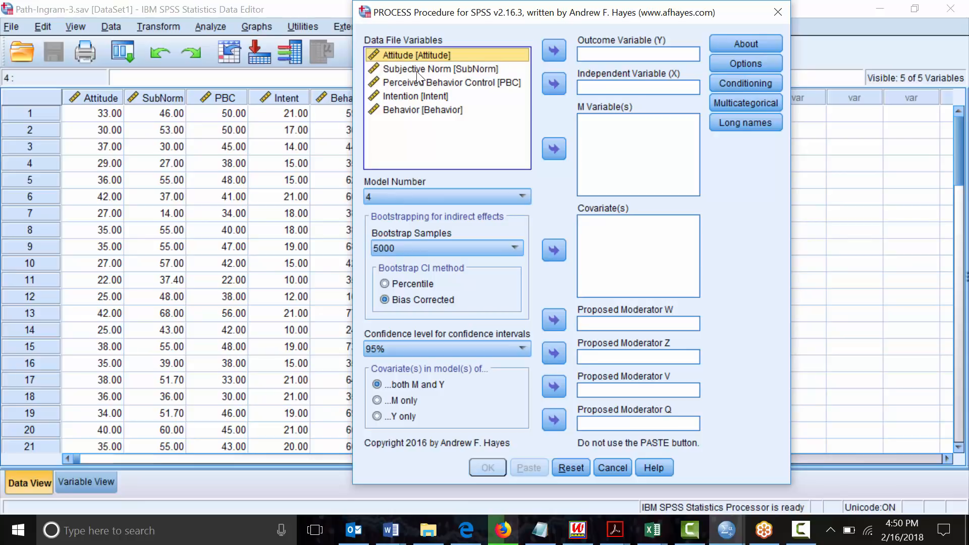
pyautogui.click(408, 96)
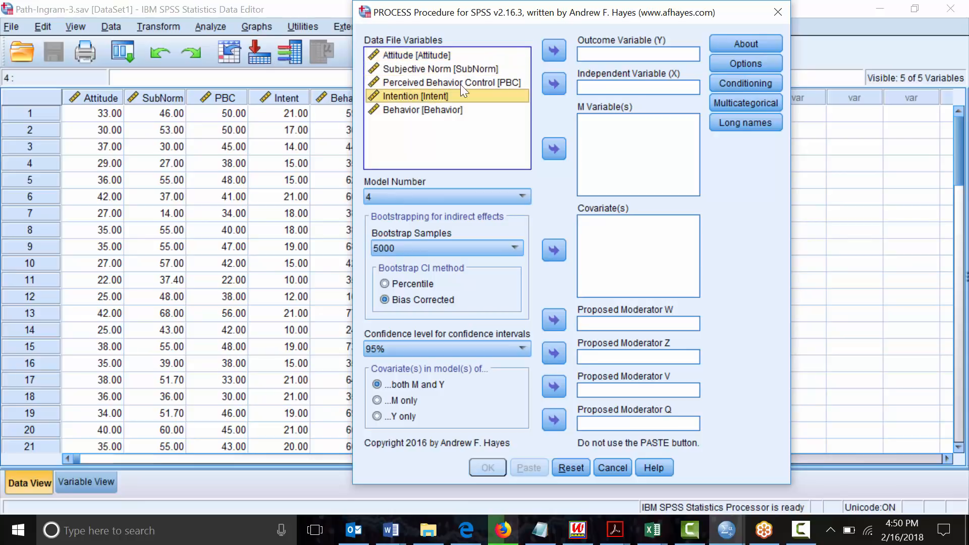
pyautogui.click(554, 49)
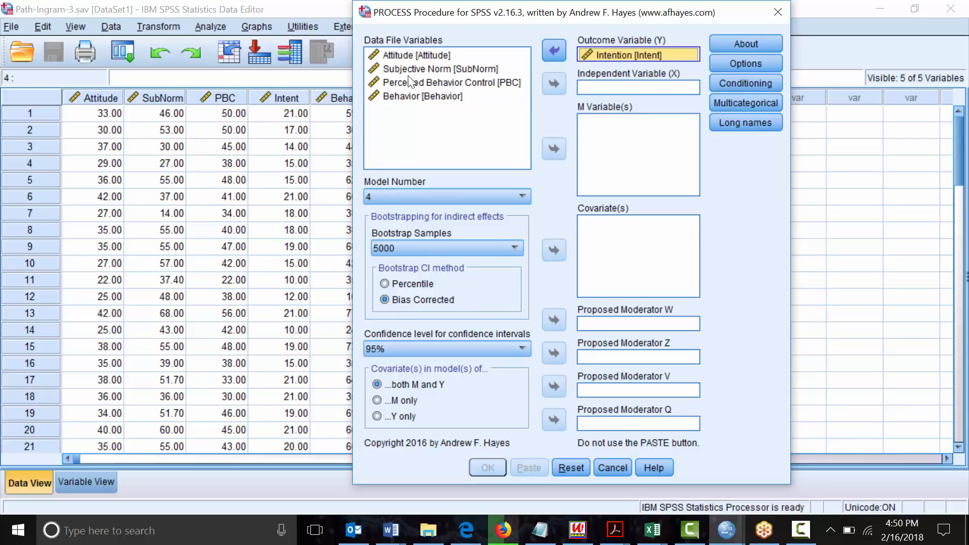
pyautogui.click(400, 53)
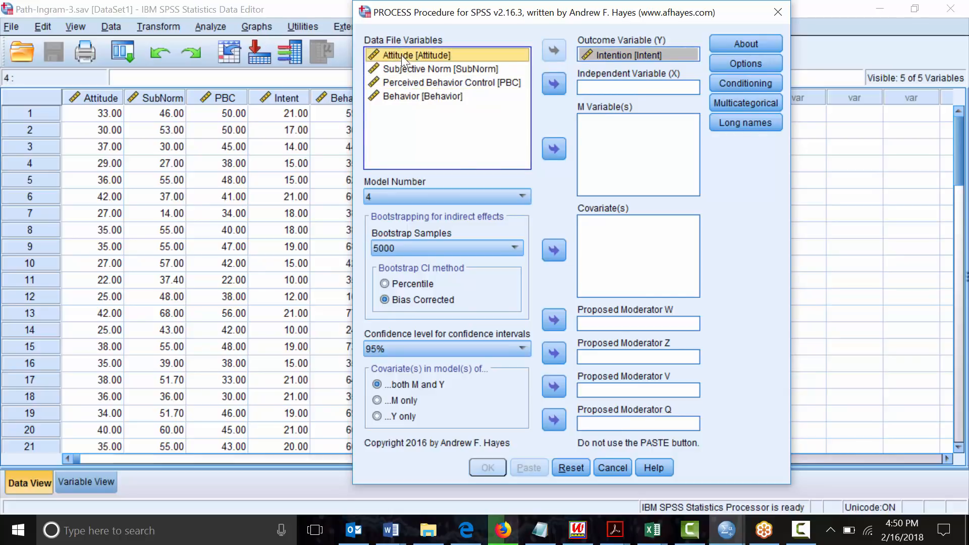
pyautogui.click(553, 84)
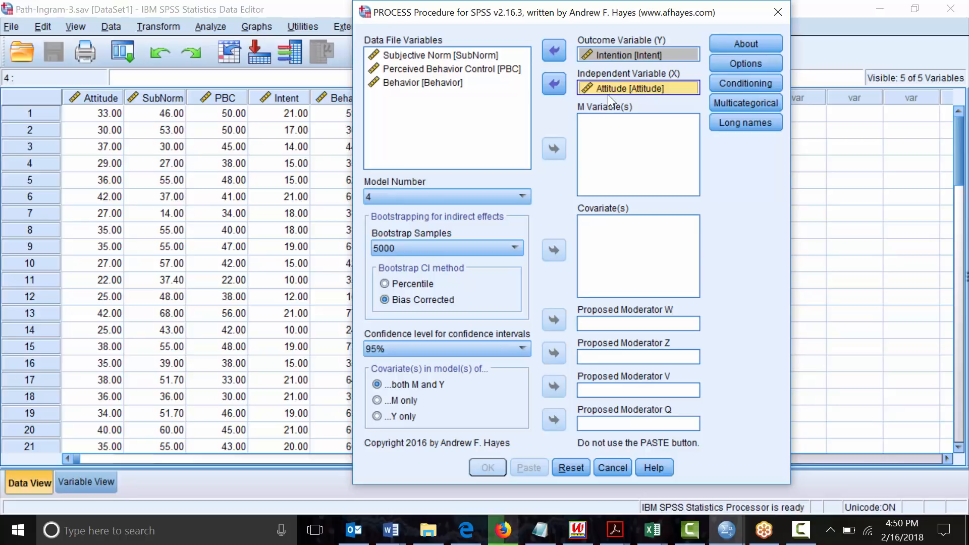
# Add Subjective Norm as the M variable and select model number 1
pyautogui.click(452, 57)
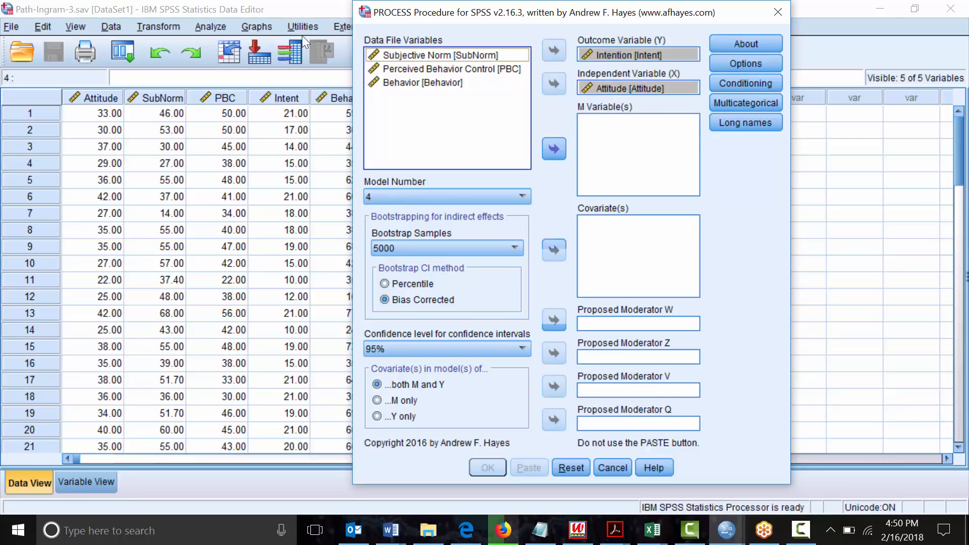
pyautogui.click(553, 149)
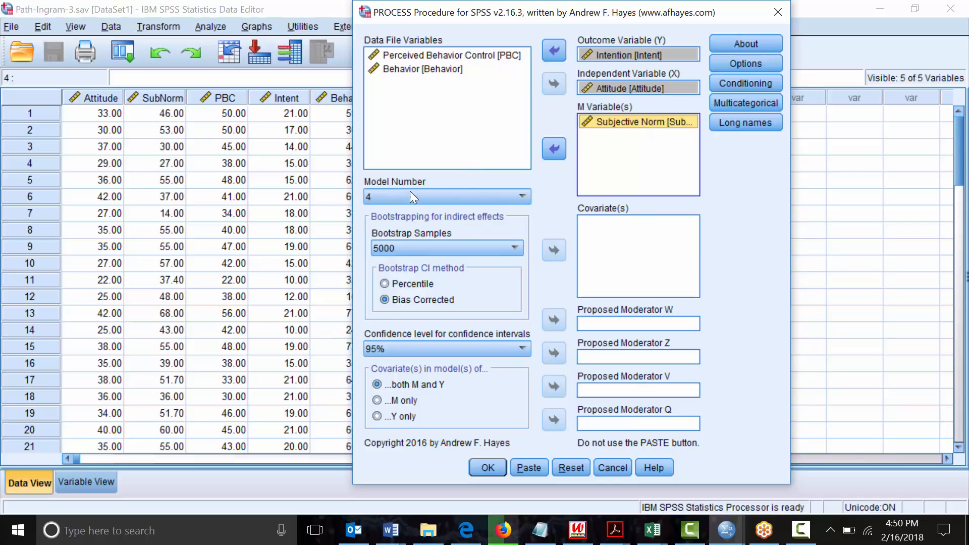
pyautogui.click(520, 197)
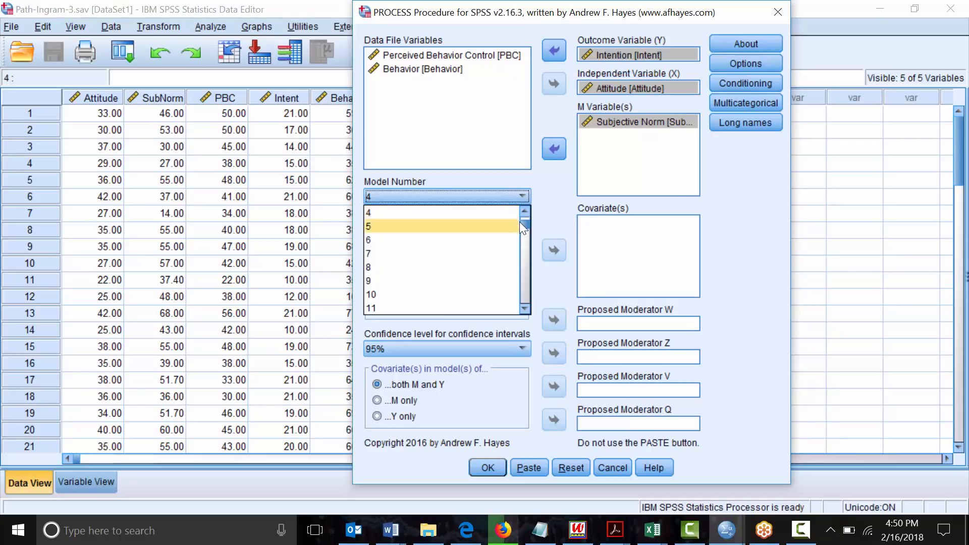
pyautogui.moveTo(528, 226); pyautogui.dragTo(523, 213)
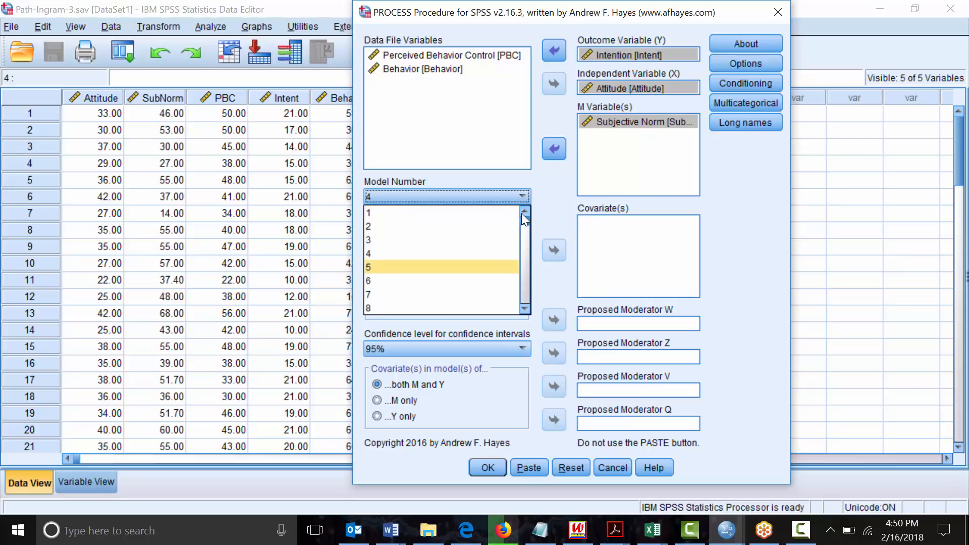
pyautogui.click(441, 212)
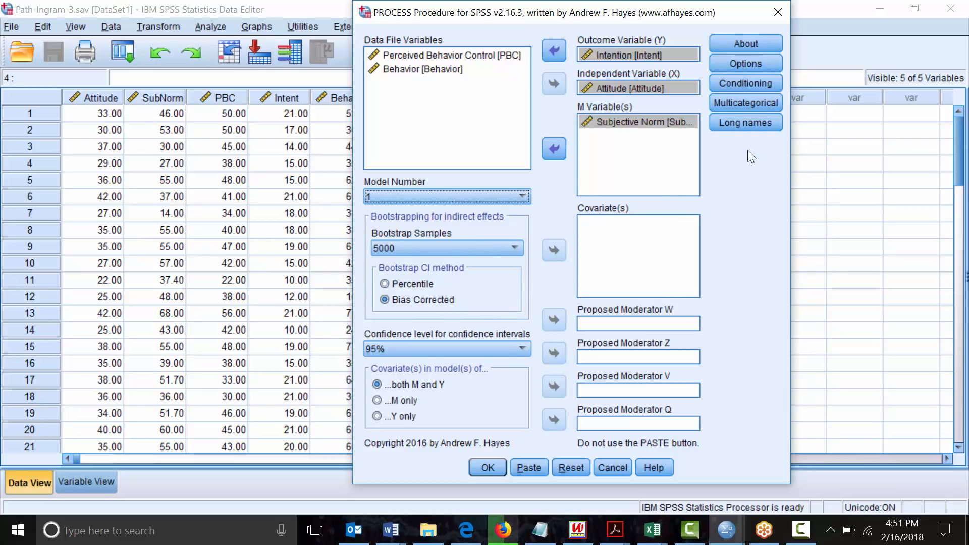
# Turn on mean centering, heteroscedasticity-consistent SEs and data for plotting in Options
pyautogui.click(755, 62)
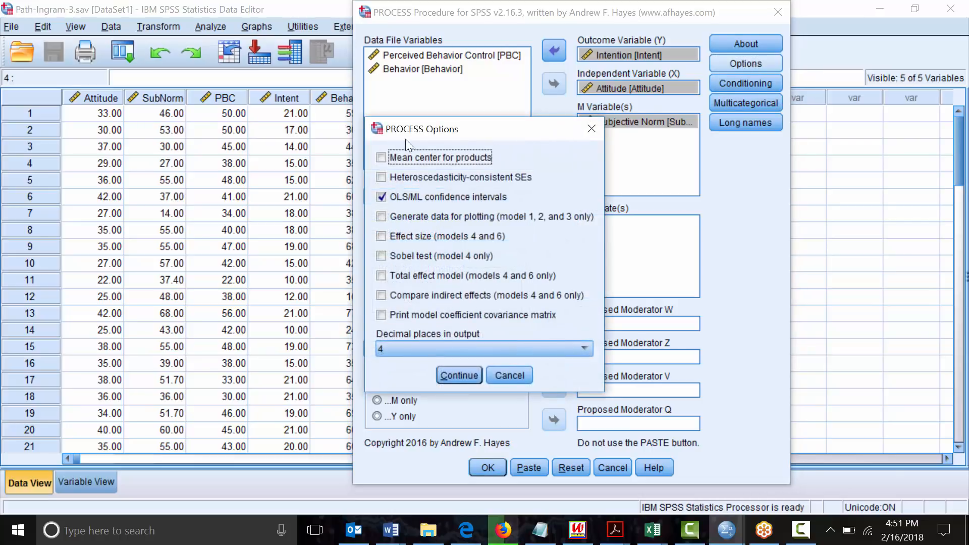
pyautogui.press('space')
pyautogui.press('Tab')
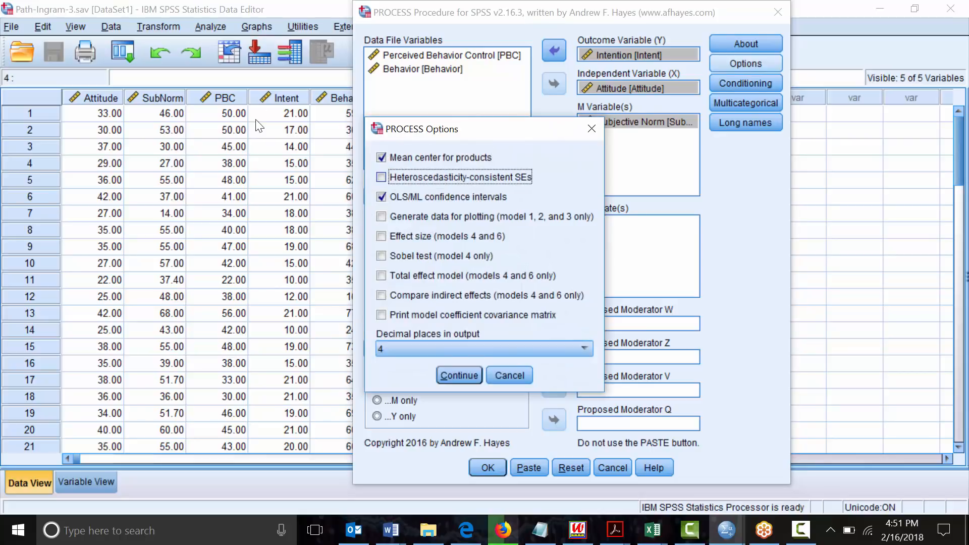
pyautogui.press('space')
pyautogui.click(393, 216)
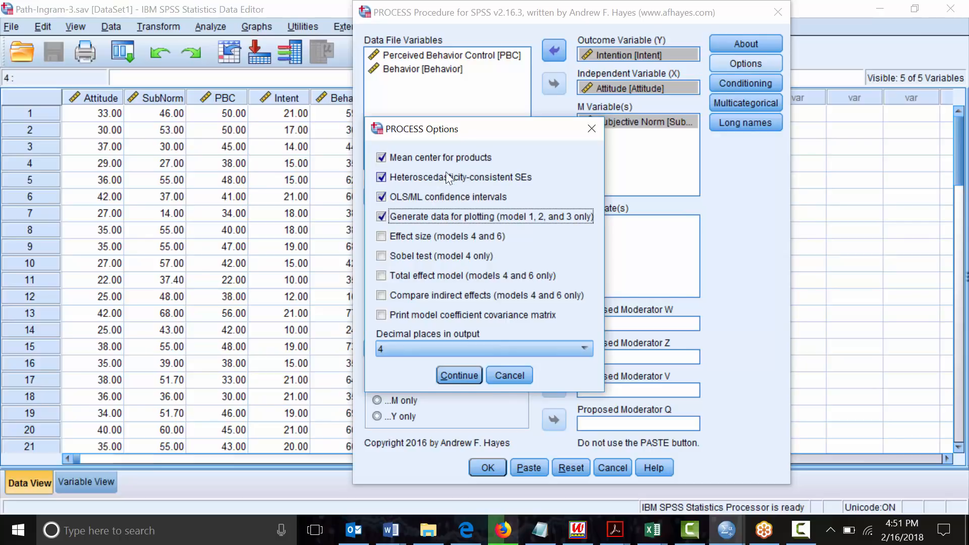
pyautogui.click(467, 374)
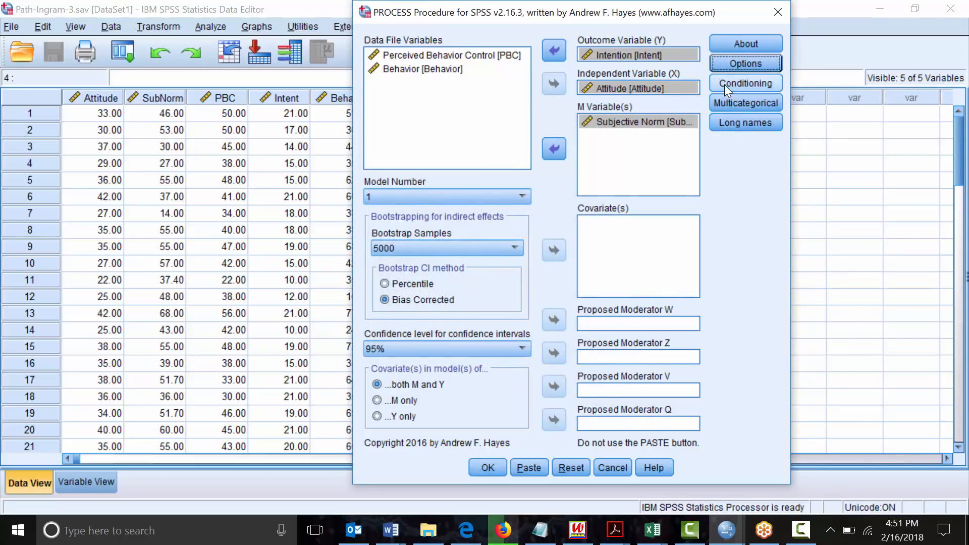
# Enable Johnson-Neyman output in the Conditioning settings
pyautogui.click(725, 84)
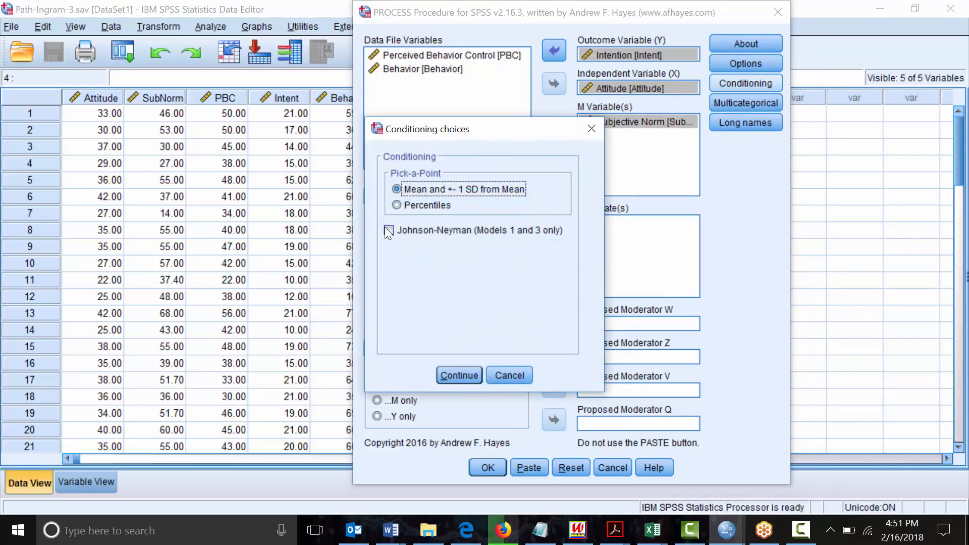
pyautogui.click(388, 229)
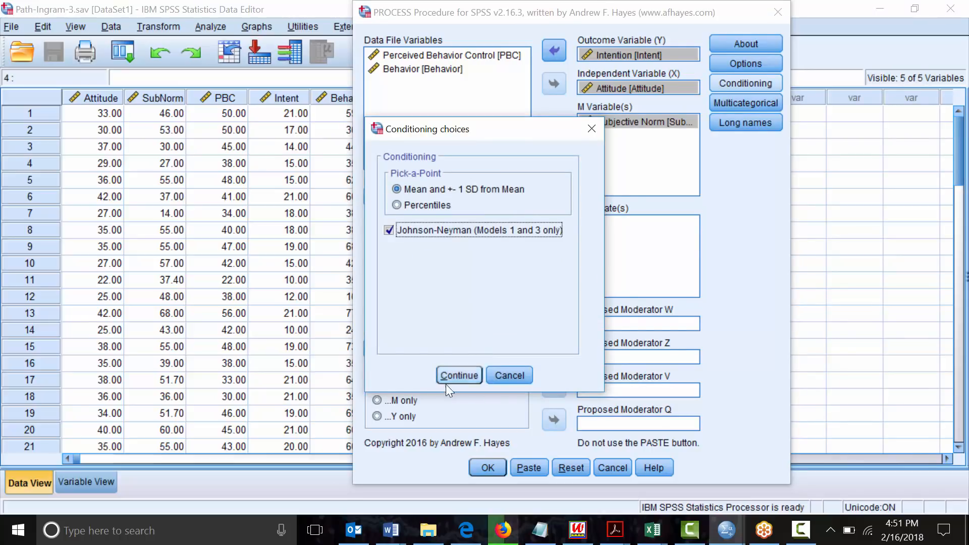
pyautogui.click(458, 375)
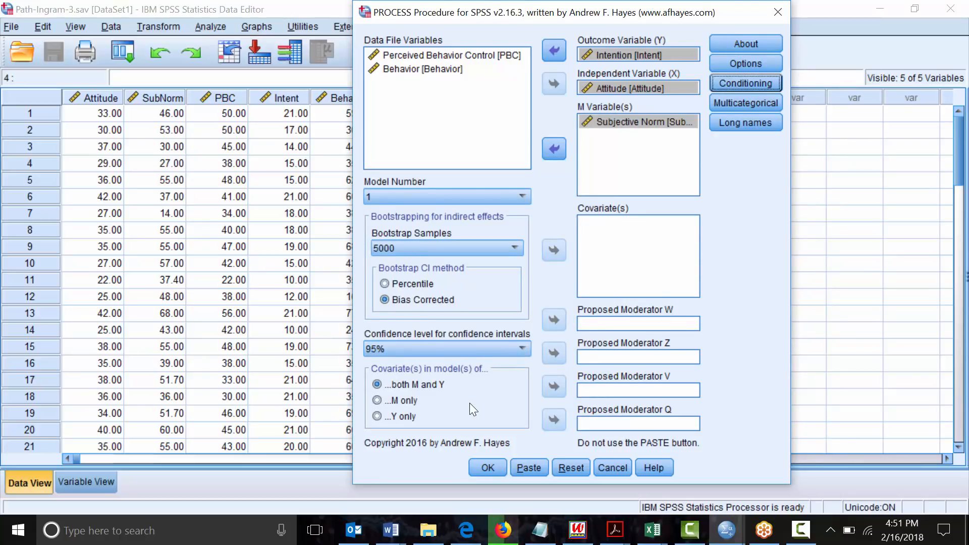
pyautogui.click(486, 469)
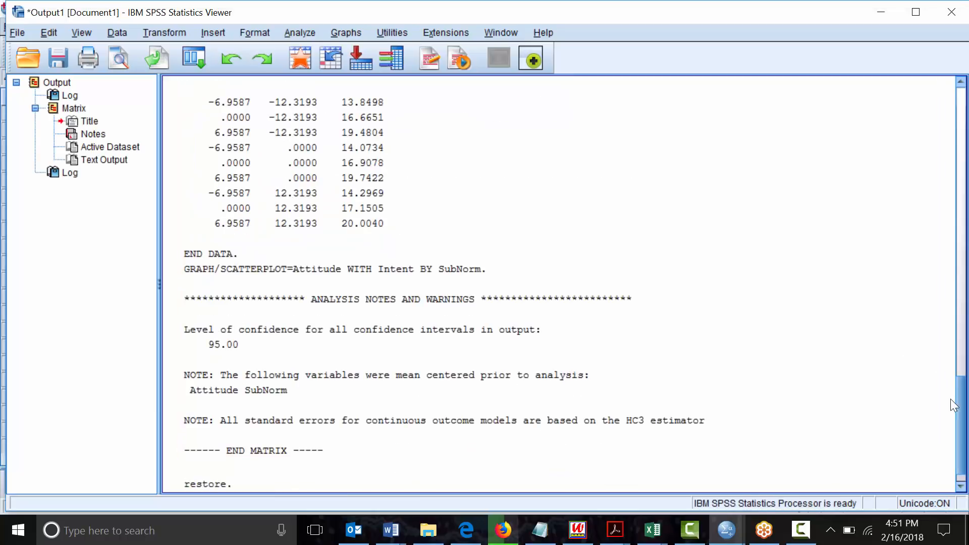
pyautogui.moveTo(961, 410); pyautogui.dragTo(966, 214)
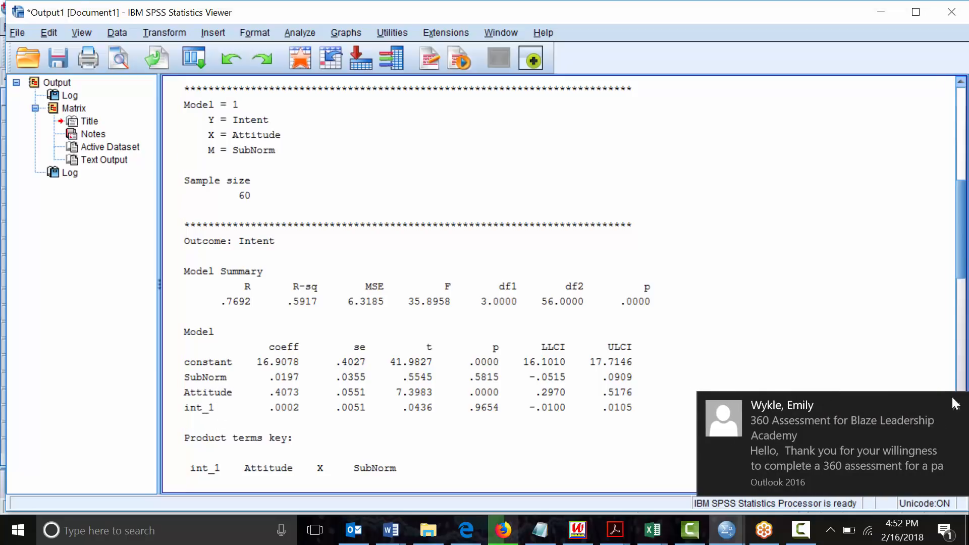
pyautogui.click(956, 407)
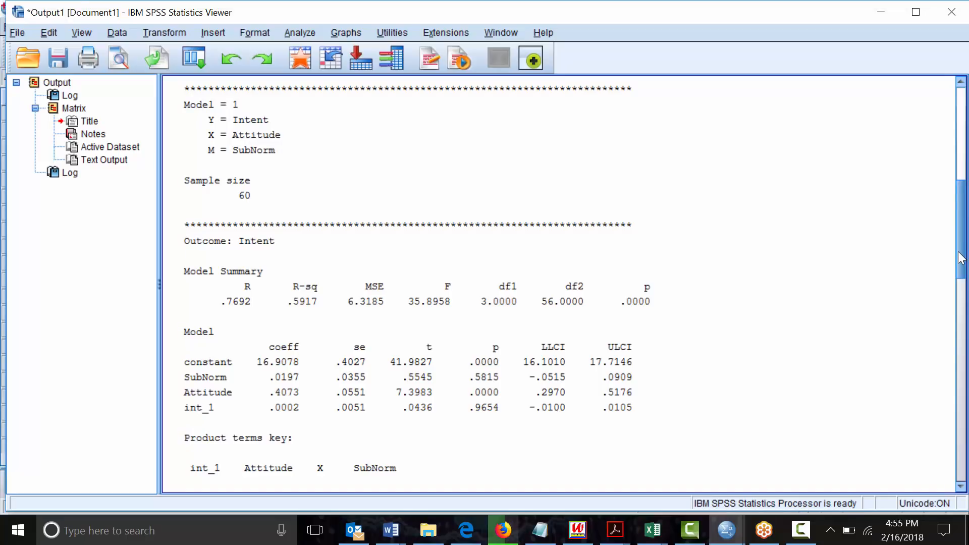
# Scroll the output to the conditional effects at SubNorm −12.3193, 0 and 12.3193
pyautogui.moveTo(960, 252); pyautogui.dragTo(964, 330)
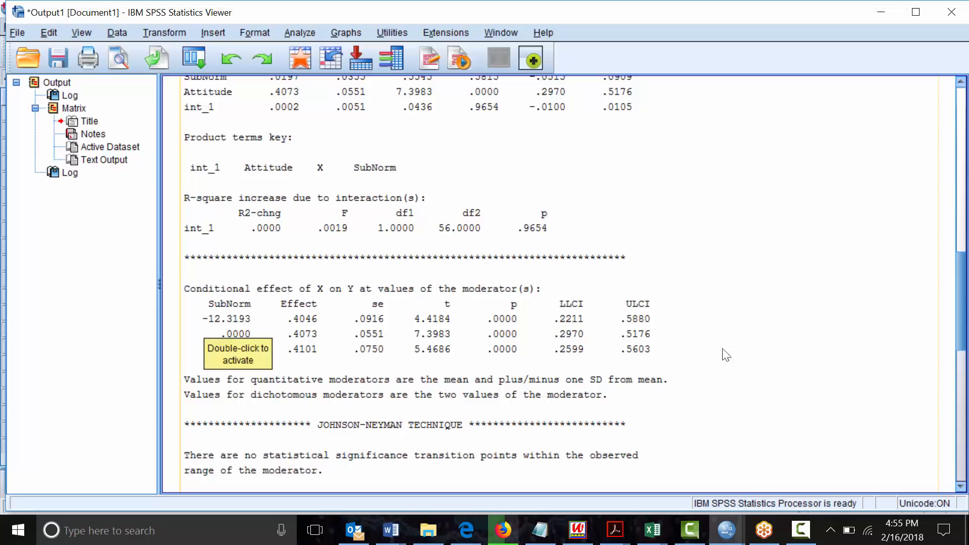
pyautogui.scroll(8, 643, 171)
# Scroll the text output down to the plotting syntax and the mean-centering and HC3 notes
pyautogui.click(643, 171)
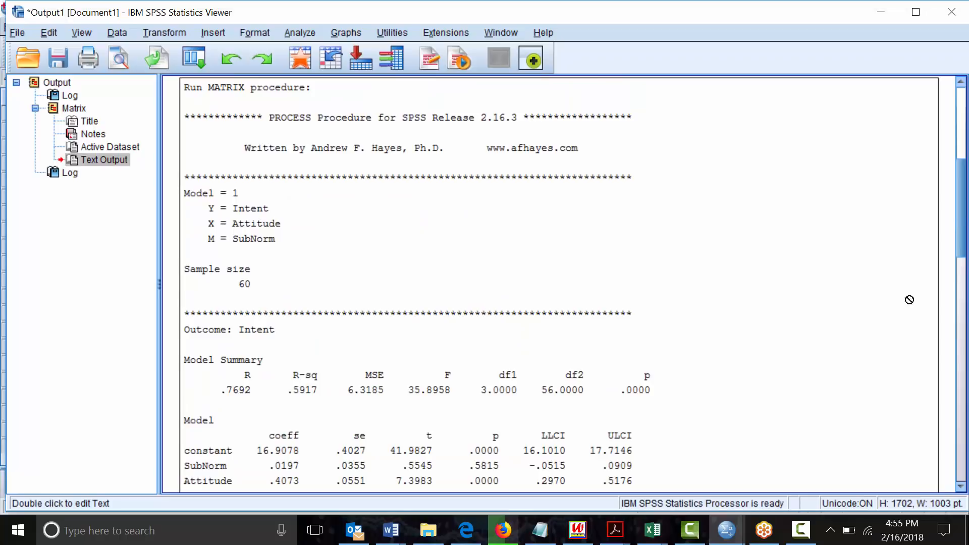
pyautogui.scroll(-10, 641, 168)
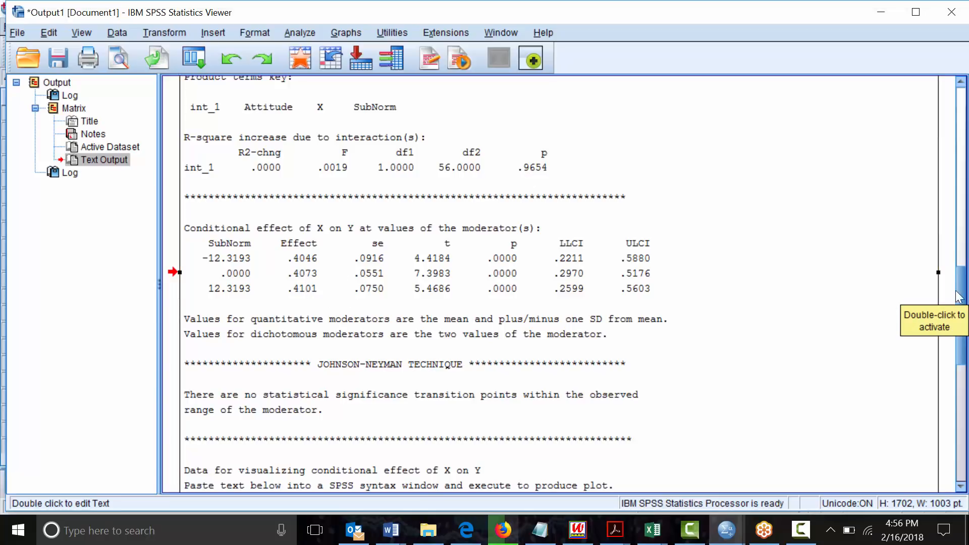
pyautogui.moveTo(959, 293); pyautogui.dragTo(966, 409)
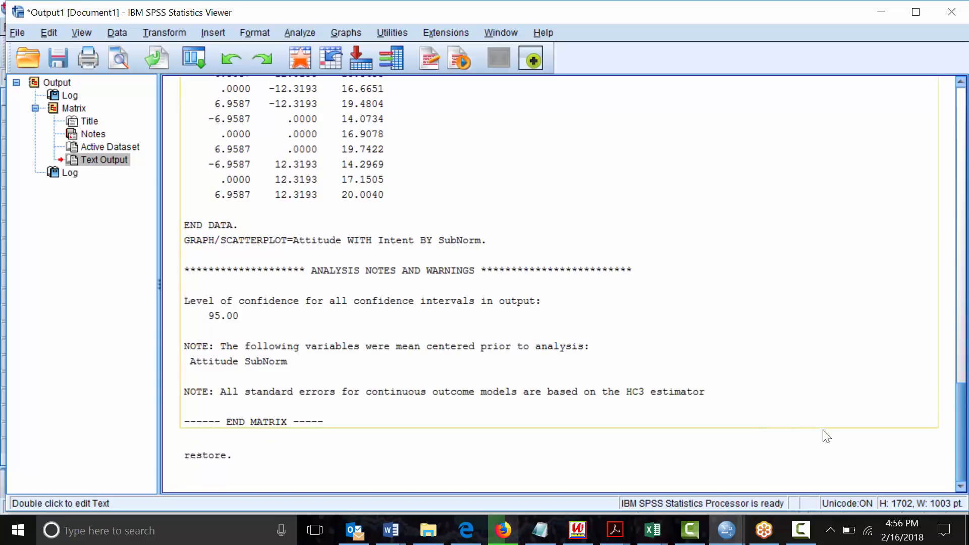
# Switch to the Path-Ingram-3.sav Data Editor window from the taskbar
pyautogui.moveTo(727, 530)
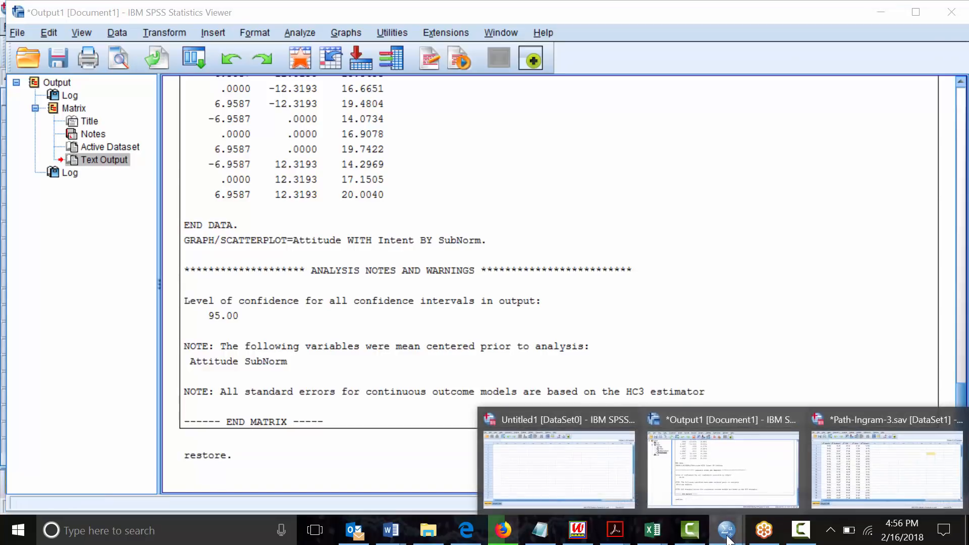
pyautogui.click(870, 449)
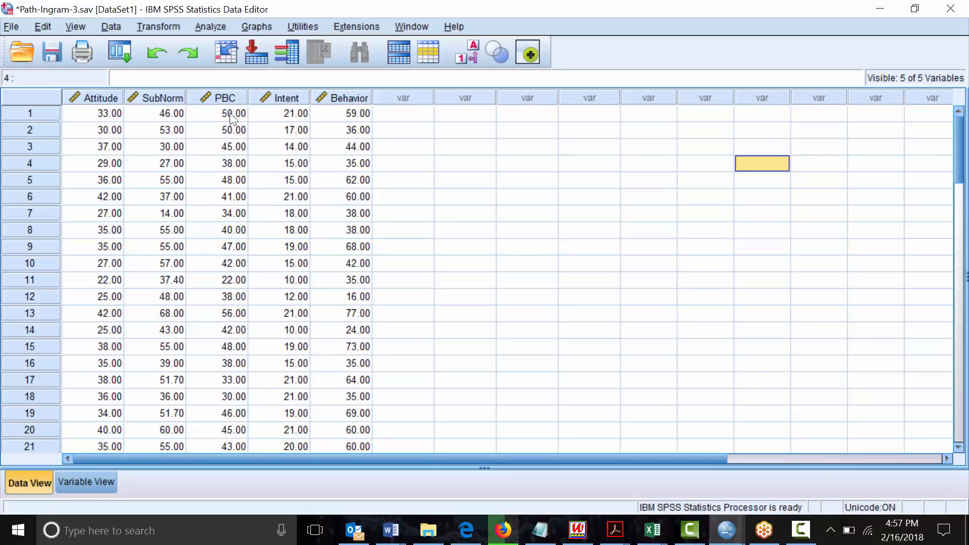
# Reopen PROCESS and clear the old Intention, Attitude and Subjective Norm assignments
pyautogui.click(208, 27)
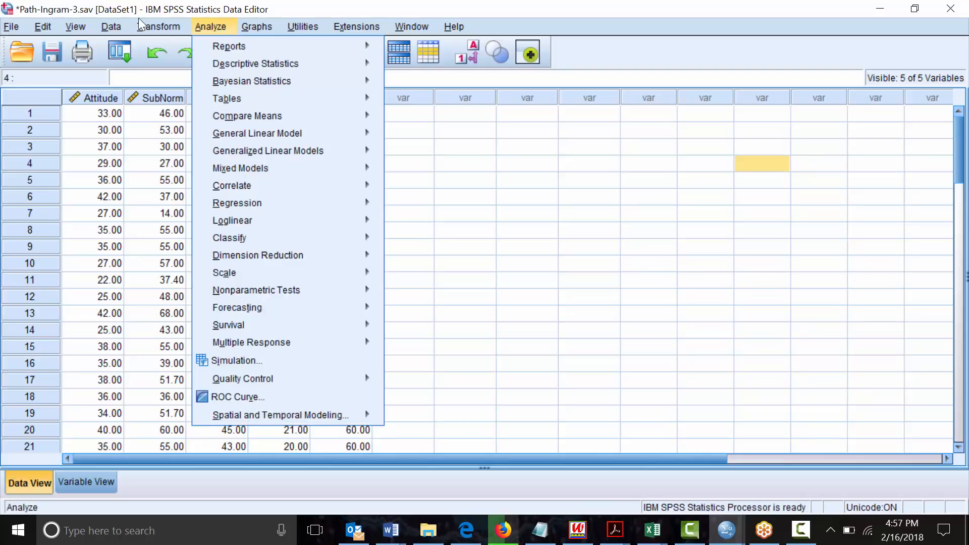
pyautogui.moveTo(297, 206)
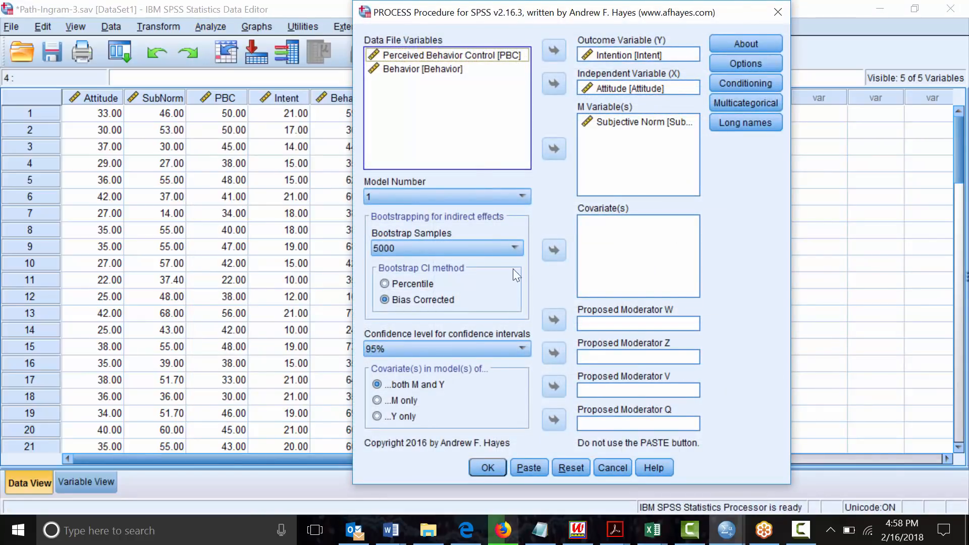
pyautogui.click(620, 54)
pyautogui.doubleClick(618, 55)
pyautogui.click(597, 88)
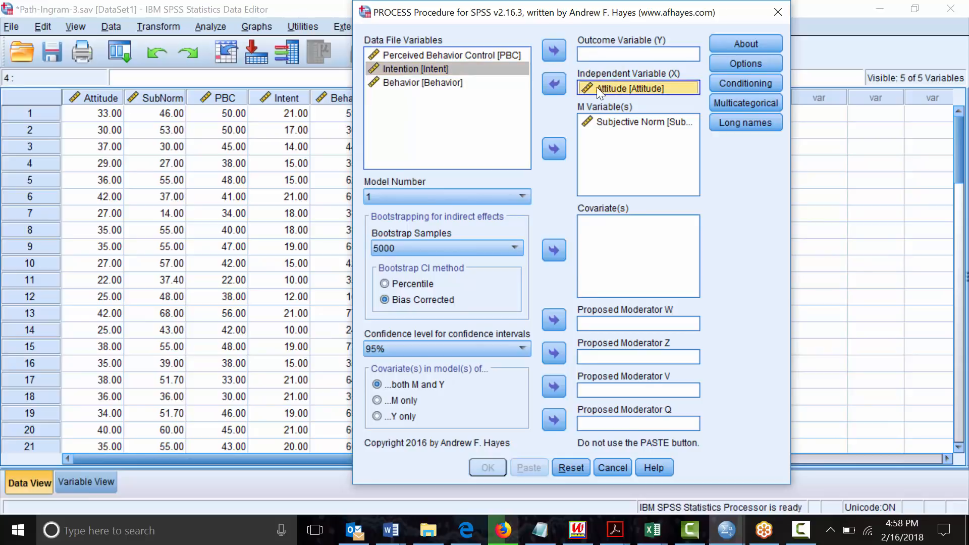
pyautogui.click(554, 83)
pyautogui.click(613, 124)
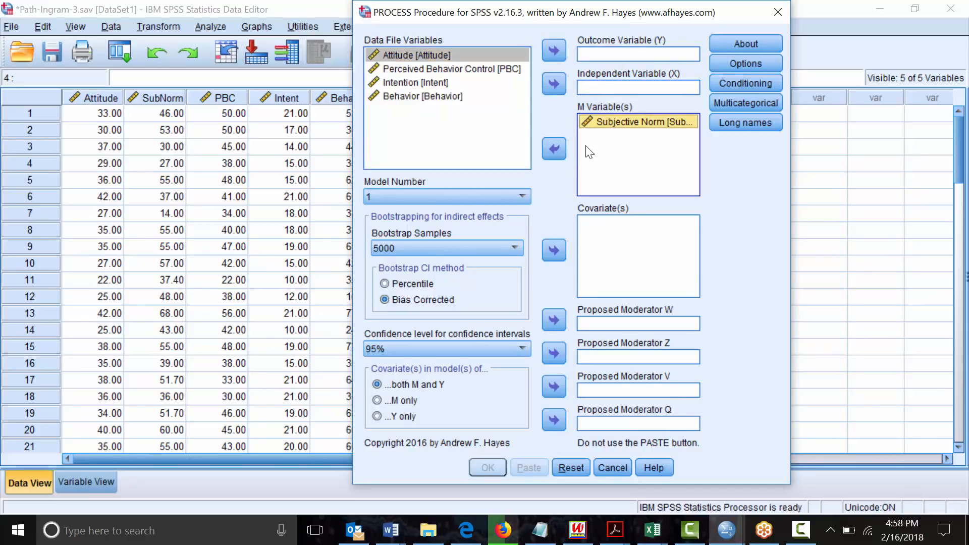
pyautogui.click(554, 148)
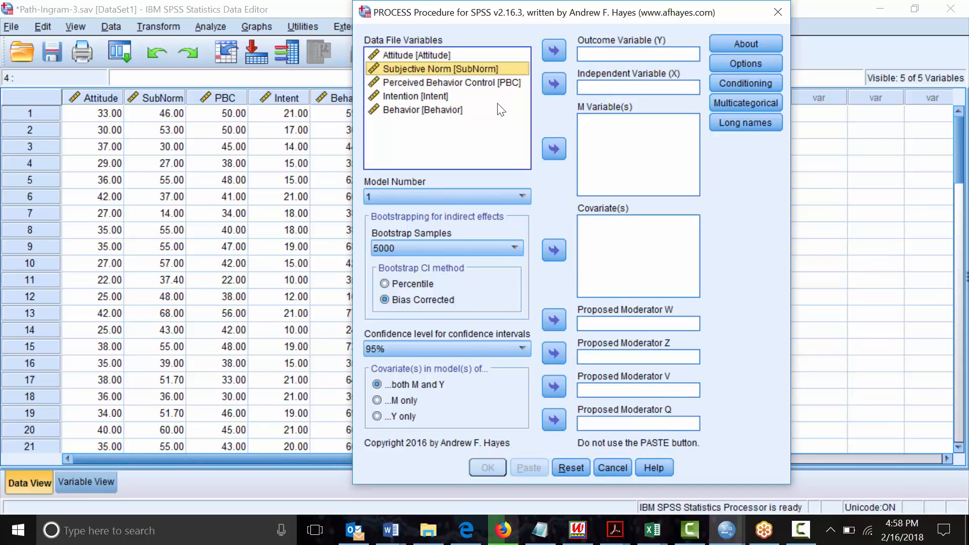
# Assign Behavior as outcome, Perceived Behavior Control as X, and Intention as mediator M
pyautogui.click(415, 110)
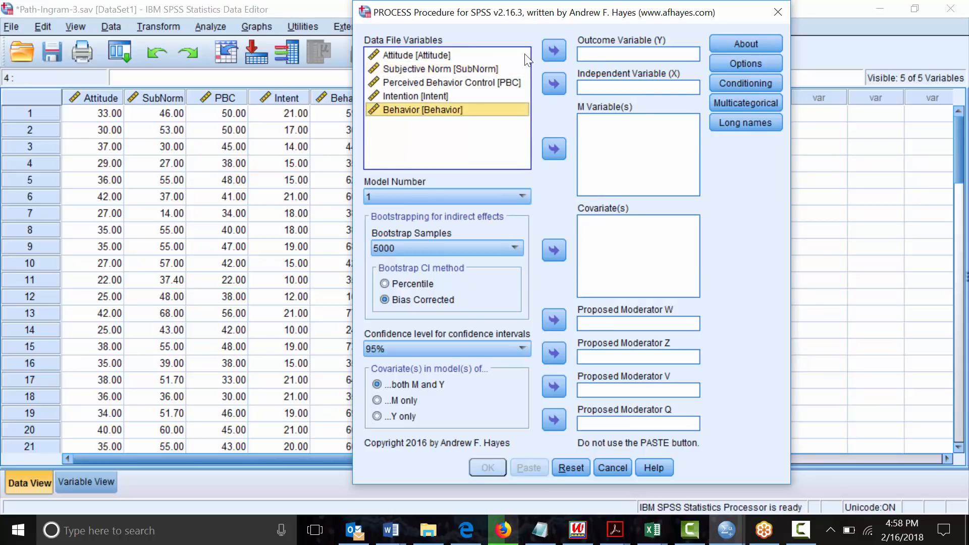
pyautogui.click(554, 51)
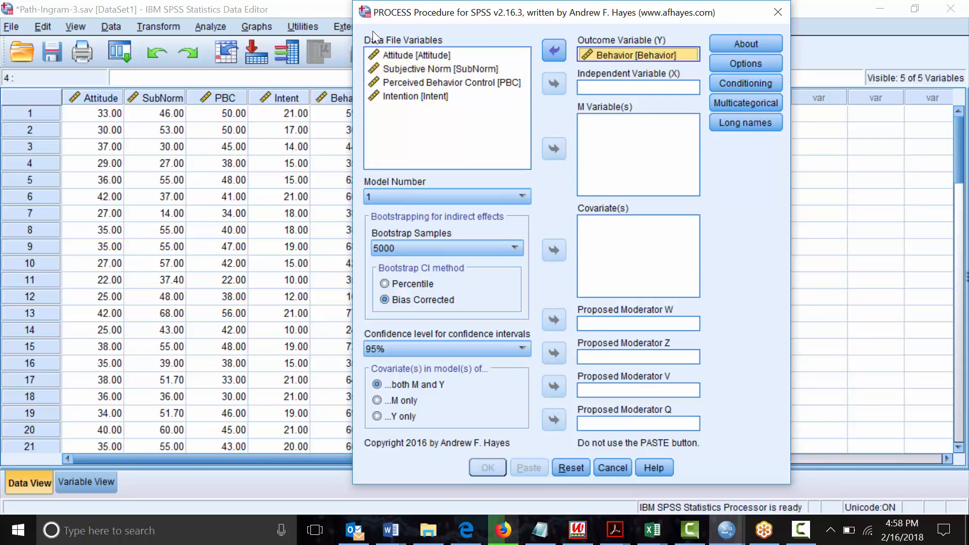
pyautogui.click(449, 86)
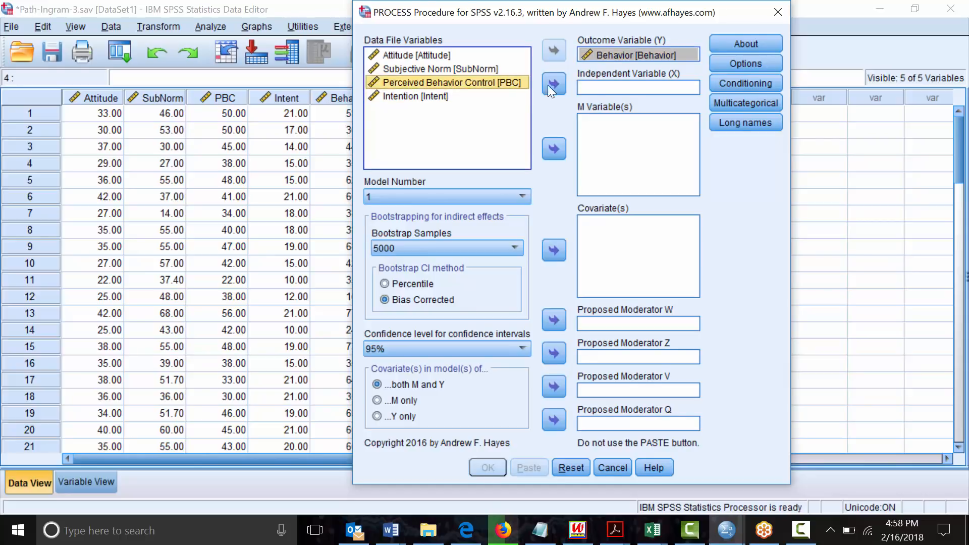
pyautogui.click(553, 84)
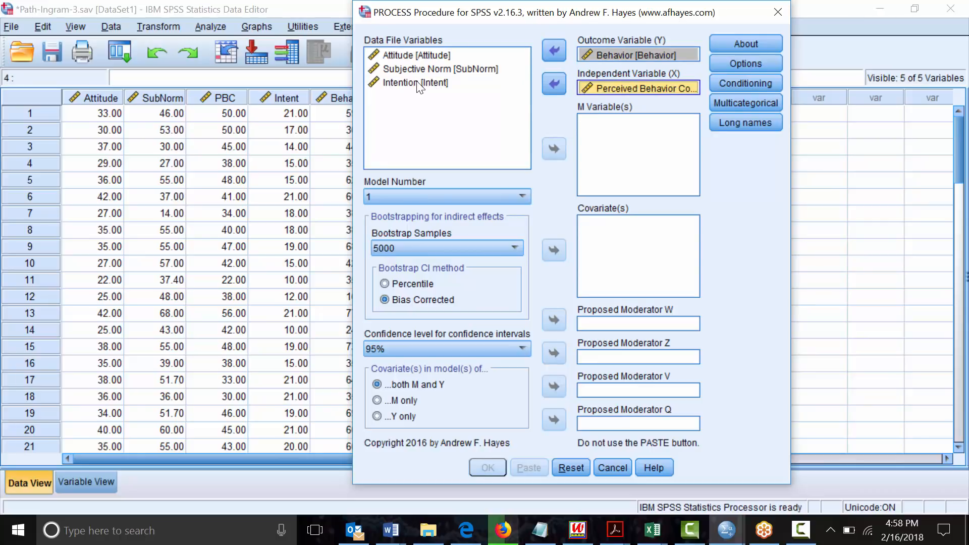
pyautogui.click(416, 83)
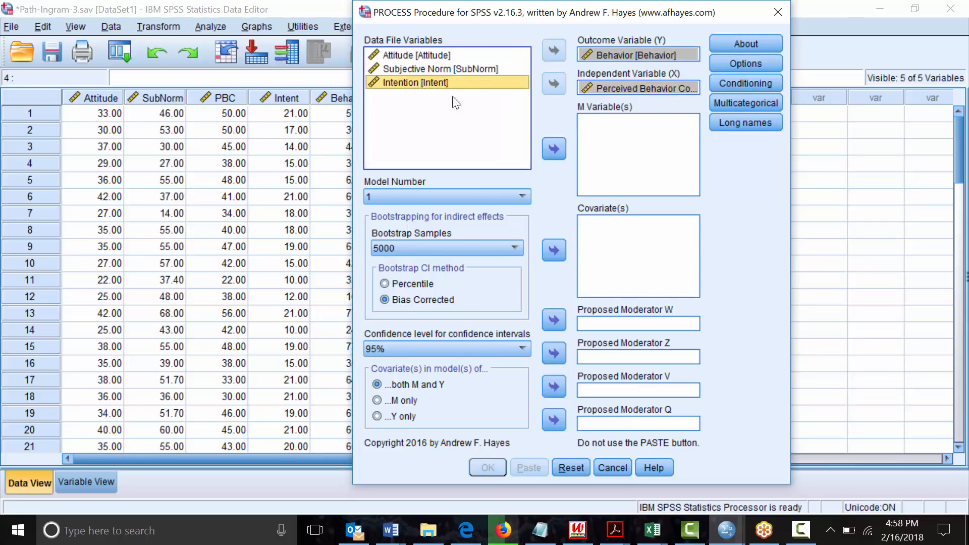
pyautogui.click(555, 152)
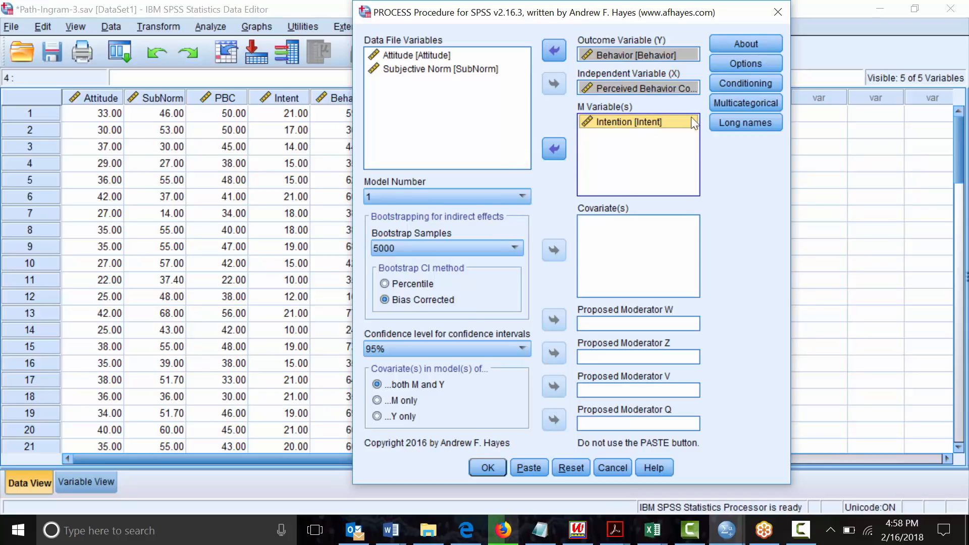
pyautogui.click(726, 61)
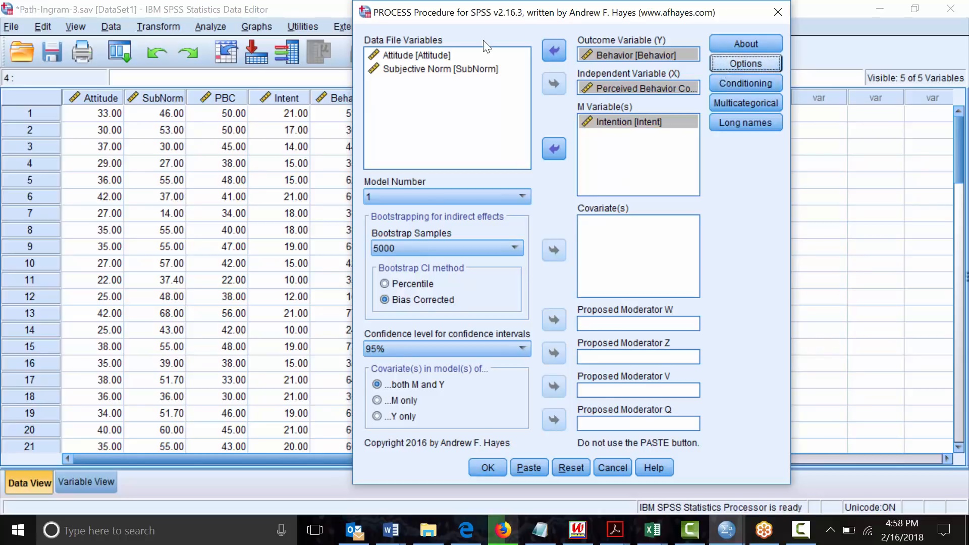
# Turn off the first four options; enable Sobel, total effect, indirect comparisons and covariance matrix
pyautogui.click(381, 157)
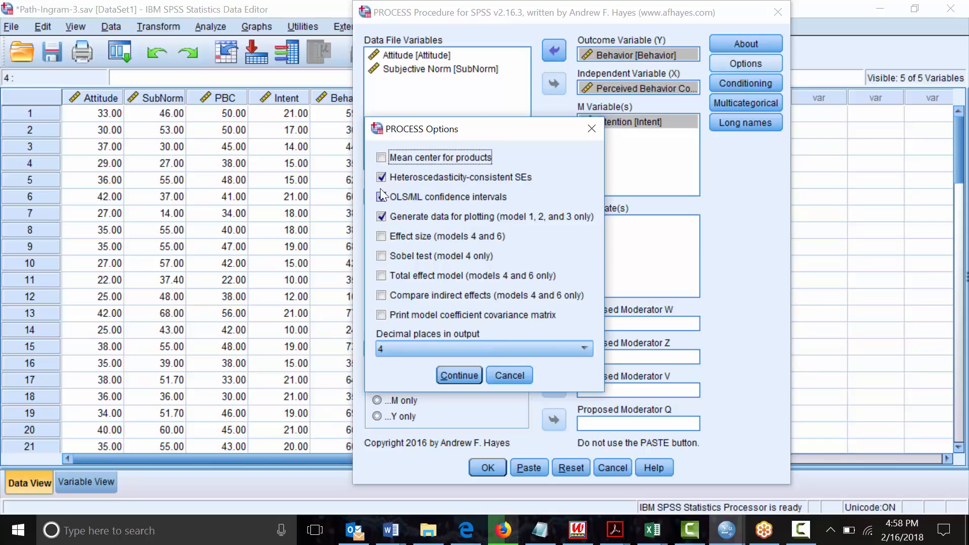
pyautogui.click(382, 176)
pyautogui.click(381, 196)
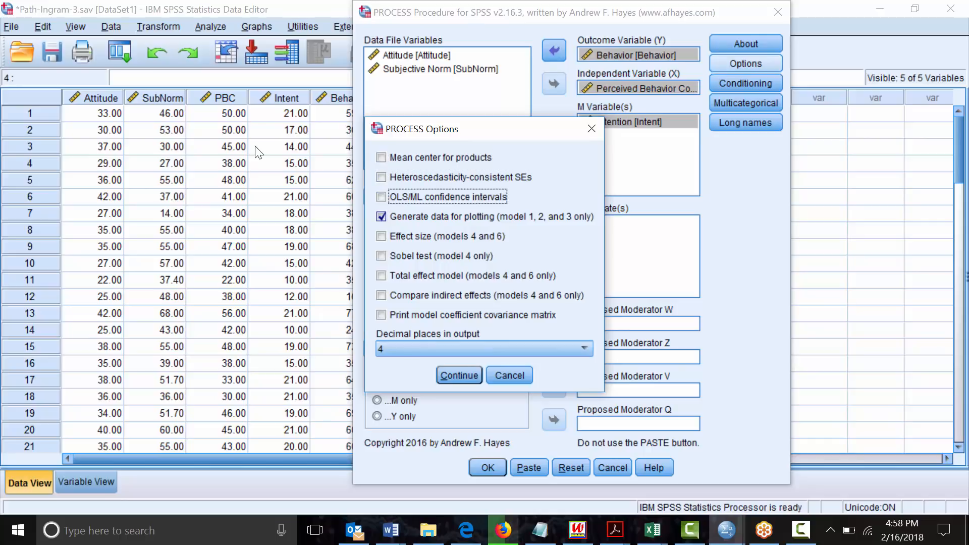
pyautogui.click(381, 216)
pyautogui.click(382, 255)
pyautogui.click(382, 275)
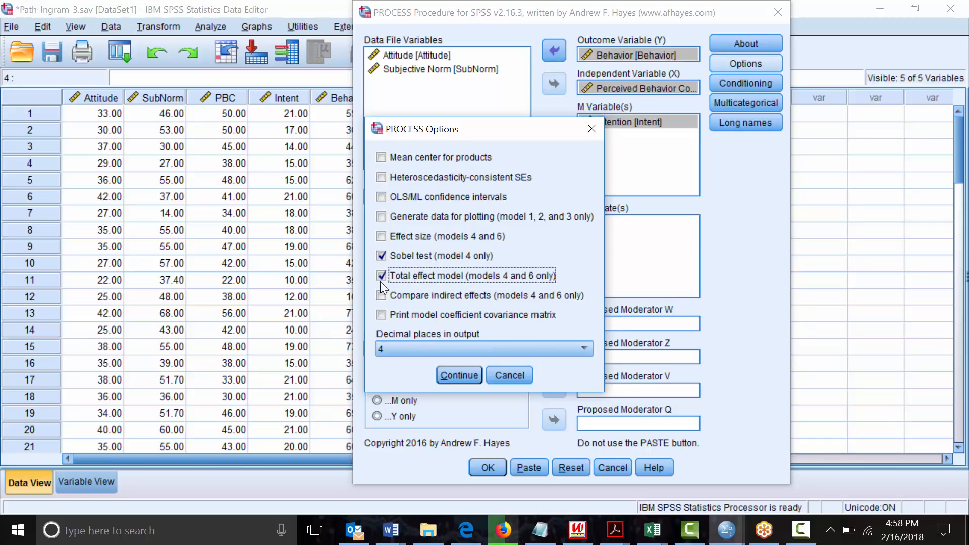
pyautogui.click(382, 295)
pyautogui.click(381, 315)
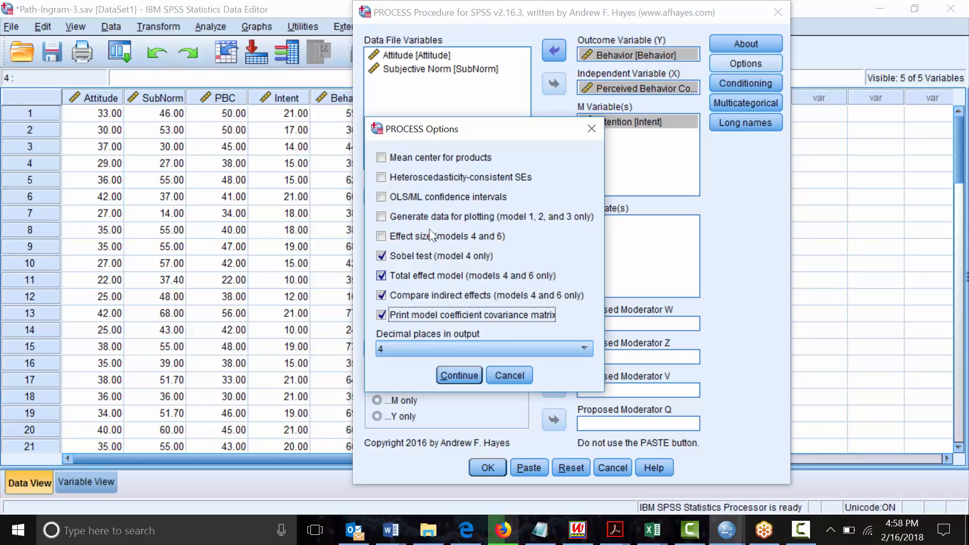
pyautogui.click(453, 375)
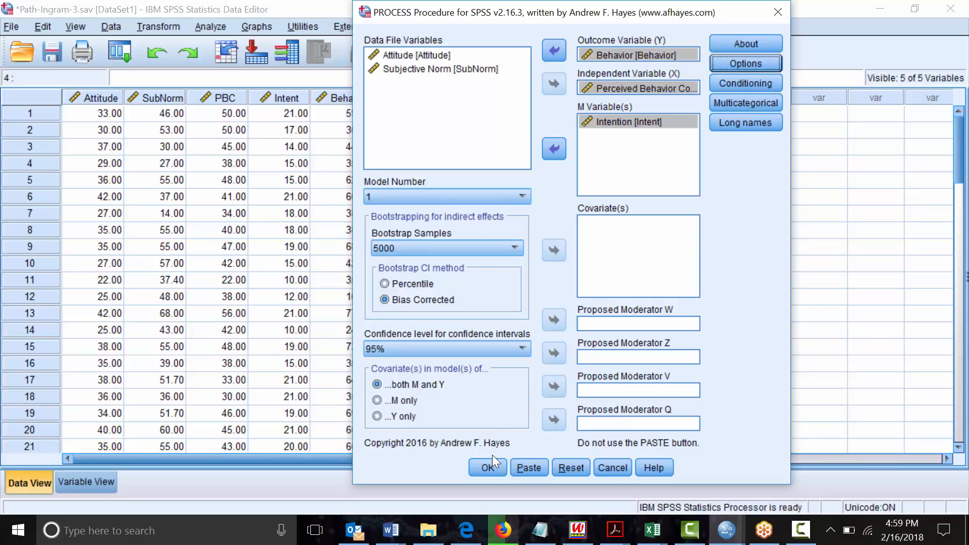
# Run PROCESS Model 1 with Behavior as outcome, PBC as X and Intent as M
pyautogui.click(487, 468)
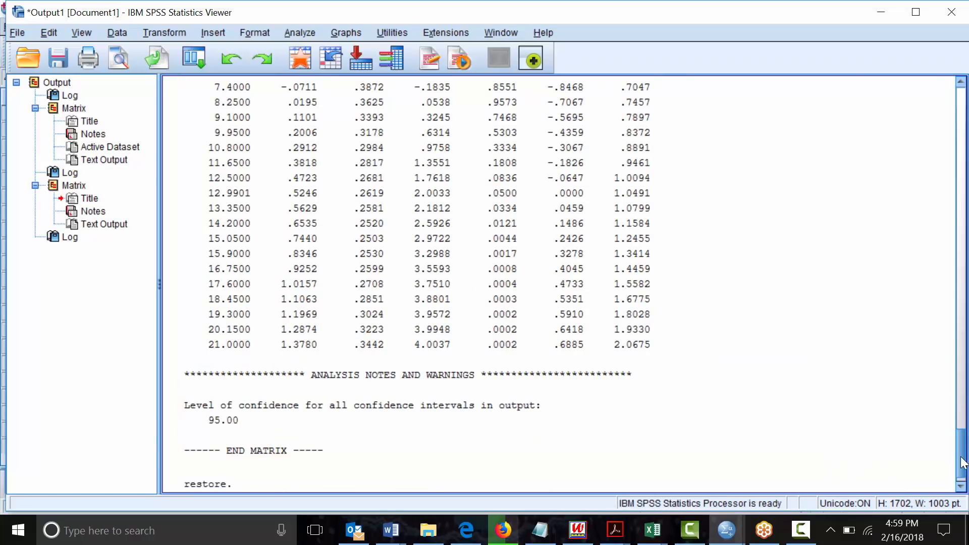
# Scroll the Viewer back up to the Model 1 summary (n = 60, R-sq .4195)
pyautogui.moveTo(960, 460); pyautogui.dragTo(966, 332)
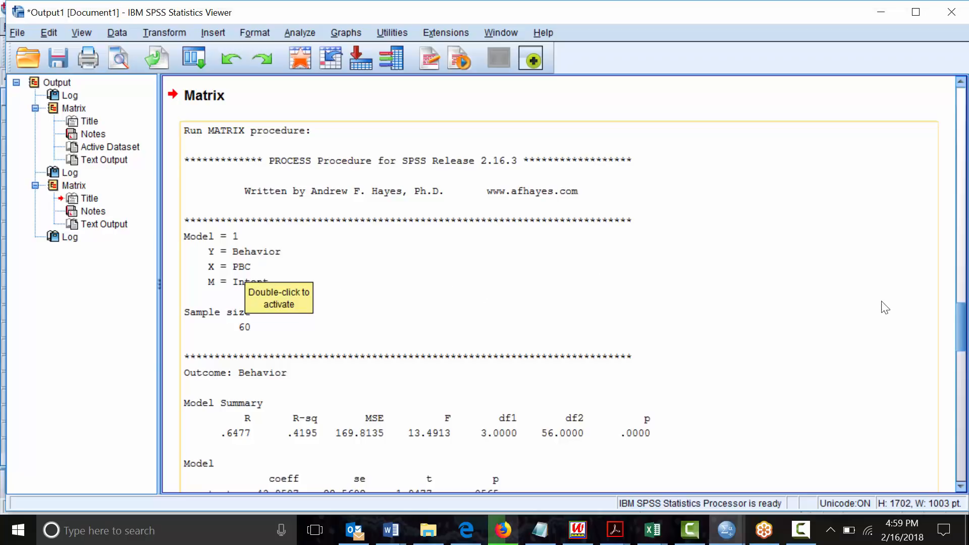
# Review the Model 1 output down to the int_1 interaction and open Analyze > Regression
pyautogui.scroll(-5, 961, 328)
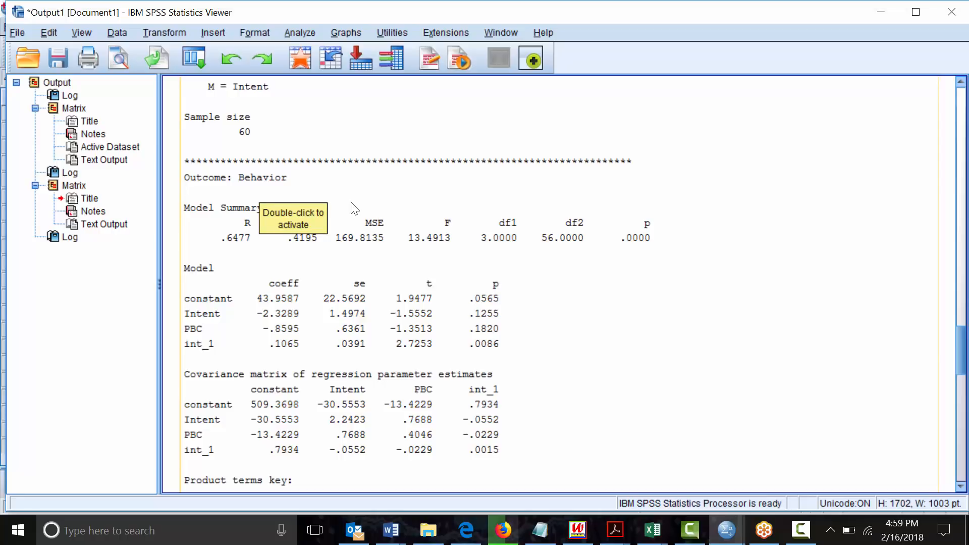
pyautogui.moveTo(961, 348)
pyautogui.mouseDown()
pyautogui.moveTo(960, 465)
pyautogui.moveTo(963, 356)
pyautogui.mouseUp()
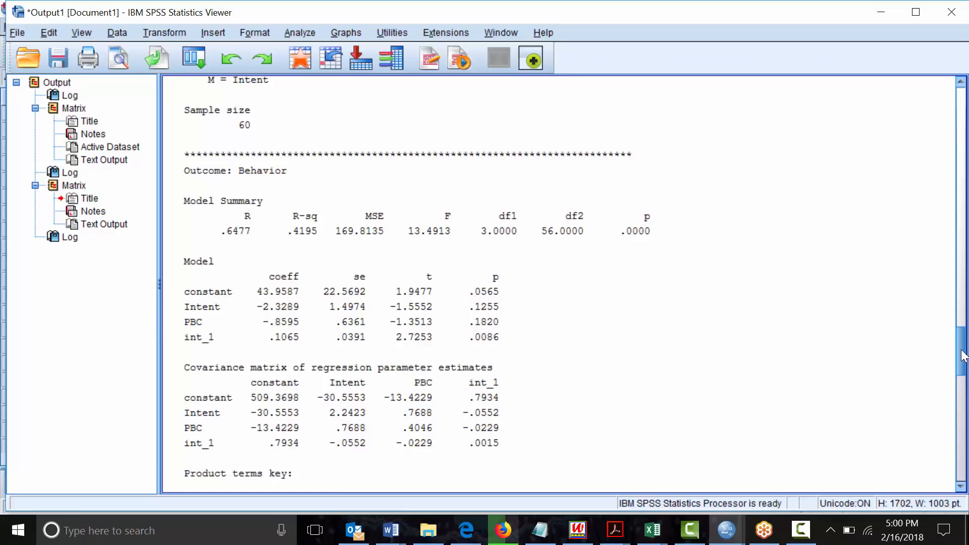
pyautogui.moveTo(964, 356); pyautogui.dragTo(963, 391)
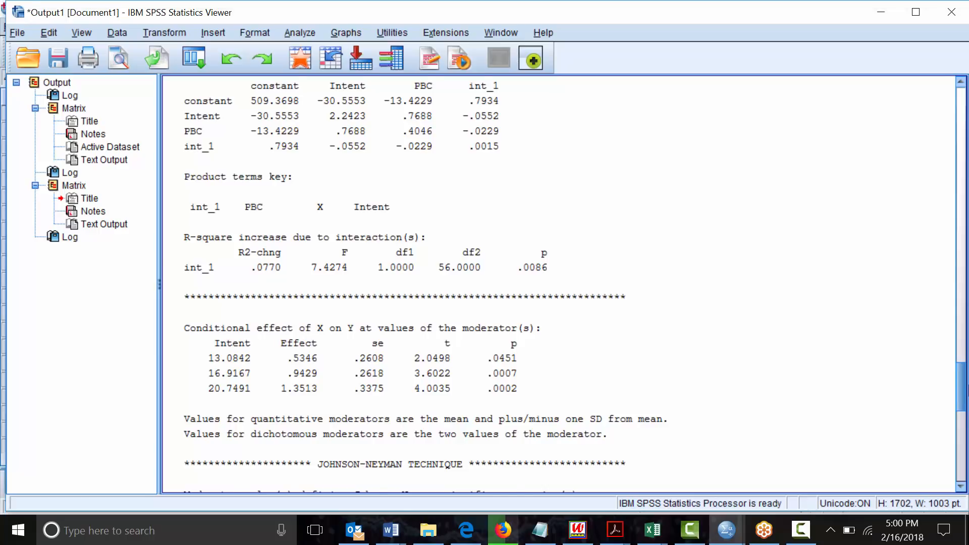
pyautogui.moveTo(962, 391); pyautogui.dragTo(967, 343)
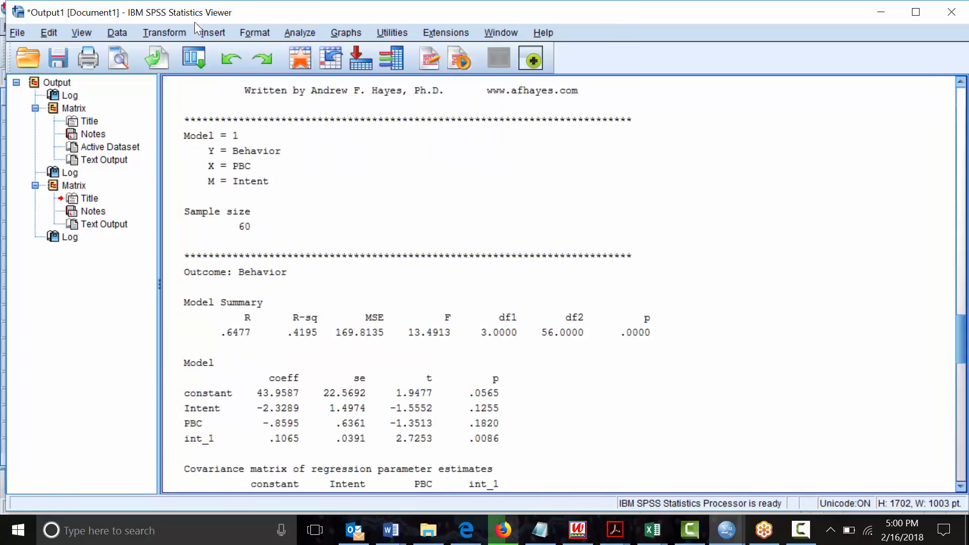
pyautogui.click(298, 33)
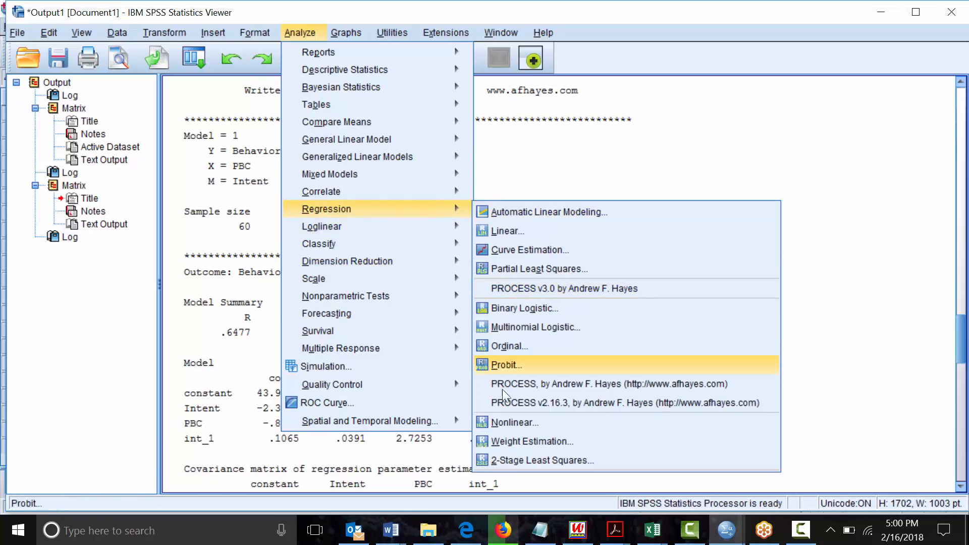
# Reopen PROCESS v2.16.3, switch Model Number from 1 to 4, and run it
pyautogui.click(505, 402)
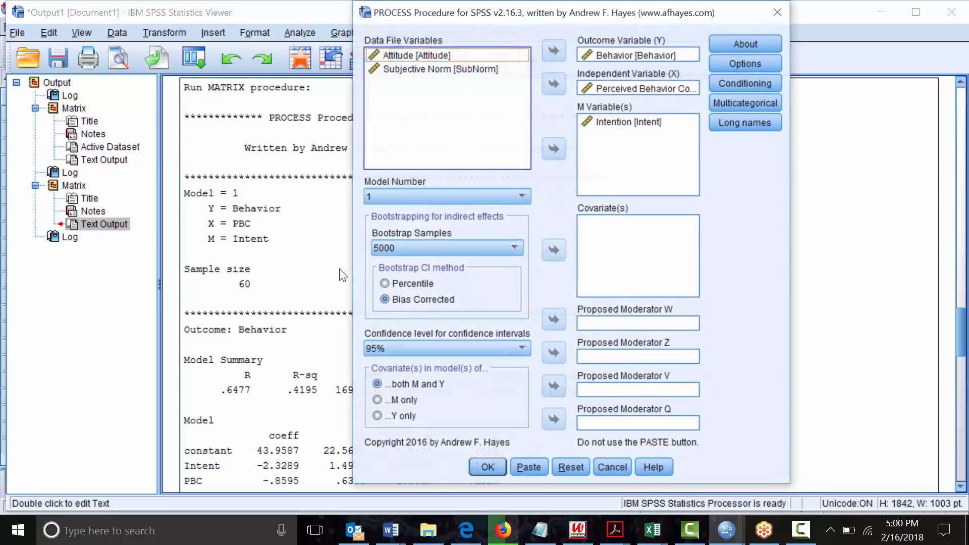
pyautogui.click(423, 196)
pyautogui.click(381, 242)
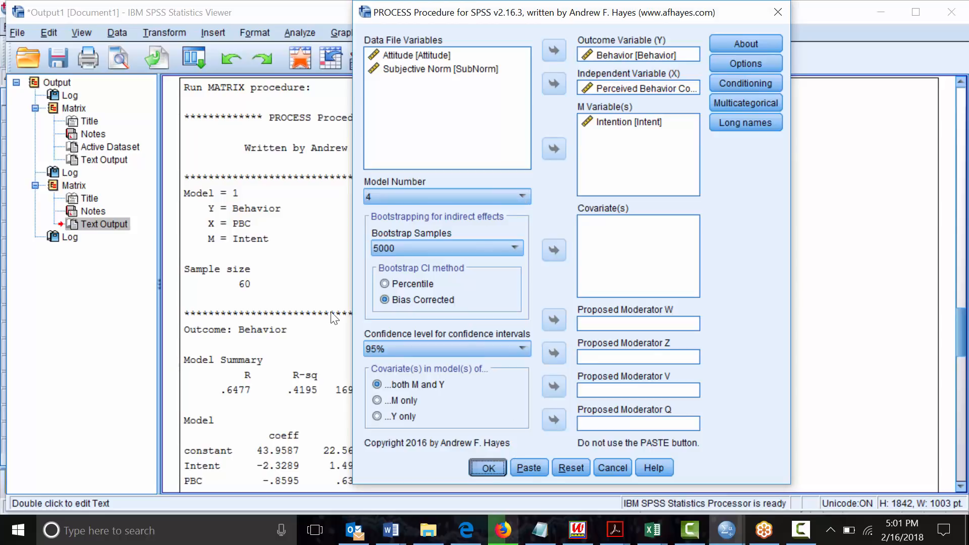
pyautogui.click(496, 467)
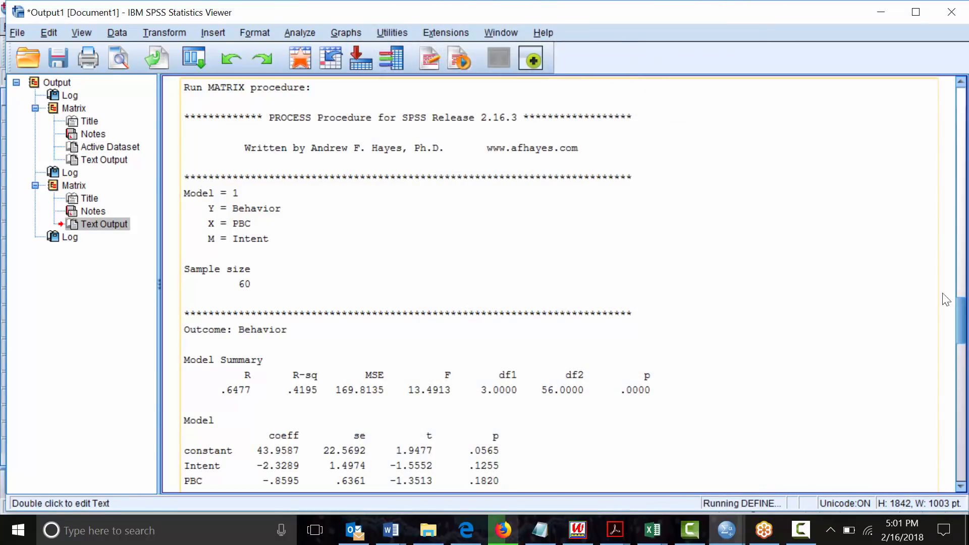
# Scroll to the new Model 4 output and select its Intent-on-PBC model block
pyautogui.moveTo(960, 319); pyautogui.dragTo(962, 456)
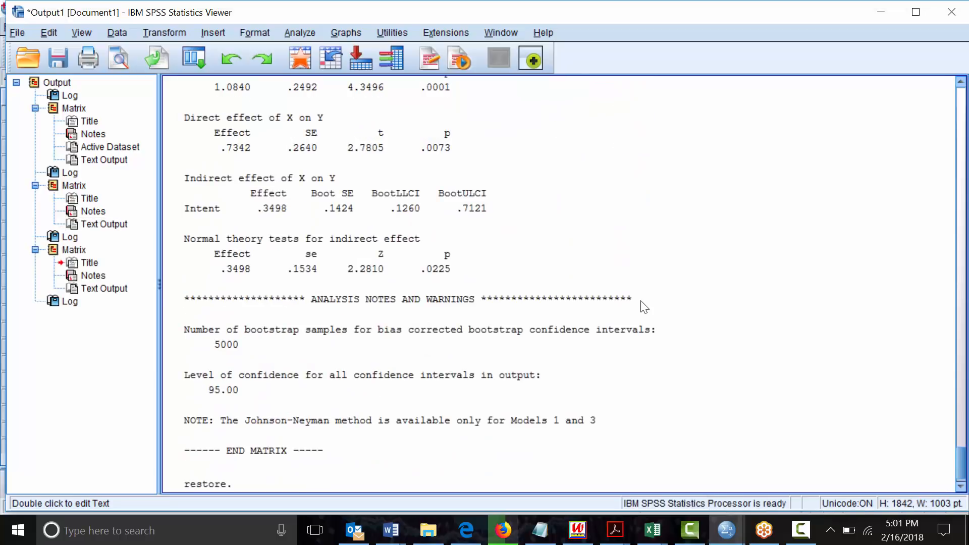
pyautogui.moveTo(962, 451); pyautogui.dragTo(967, 370)
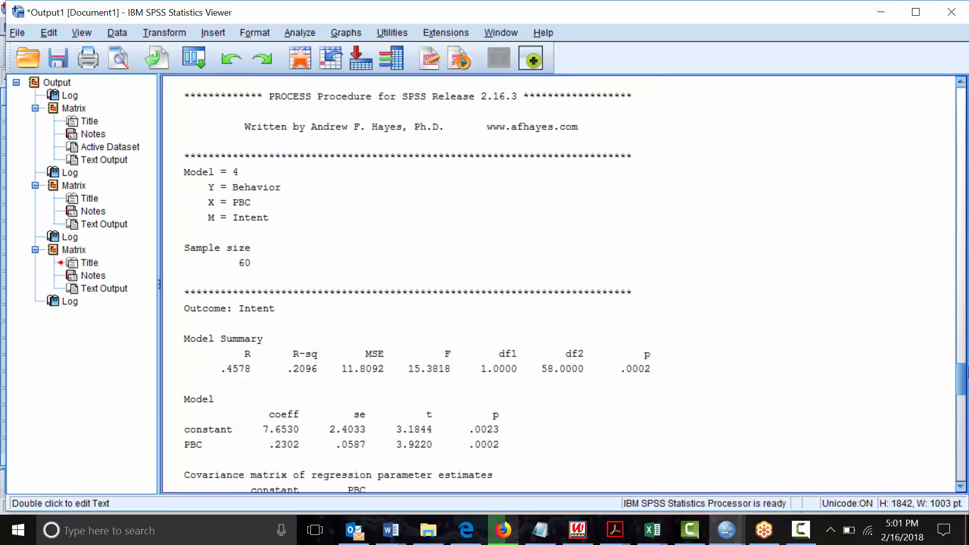
pyautogui.click(650, 250)
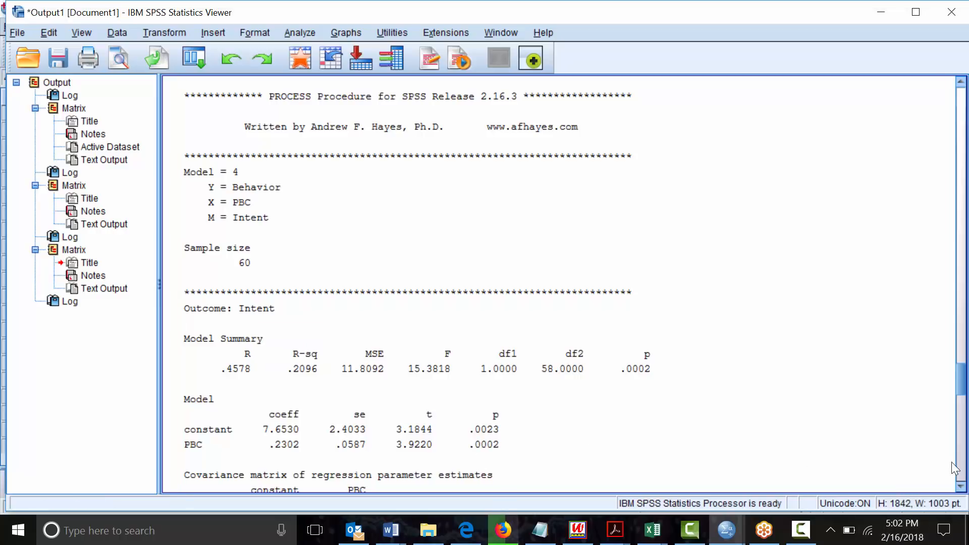
# Scroll down to Model 4's total effect model, dismissing an email notification along the way
pyautogui.scroll(-1, 642, 331)
pyautogui.scroll(-3, 645, 330)
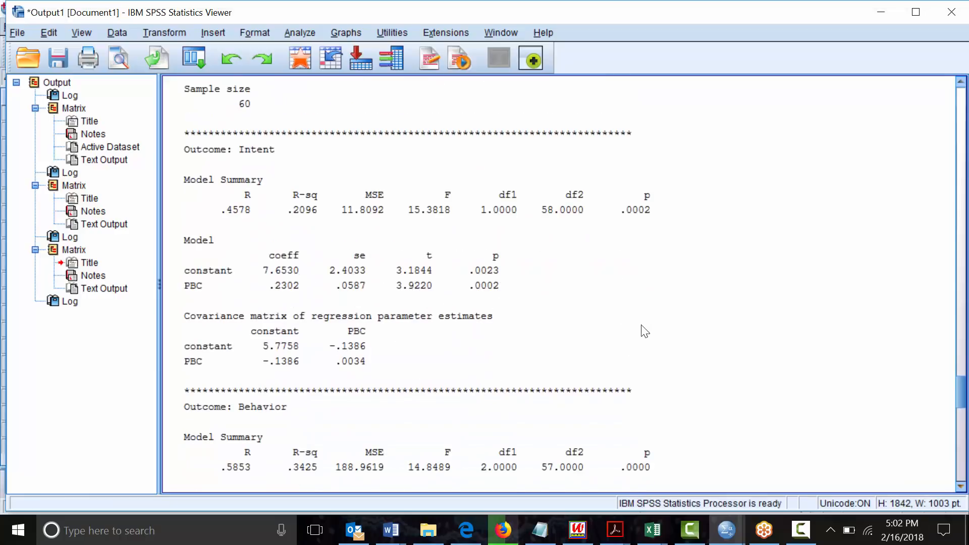
pyautogui.scroll(-3, 645, 330)
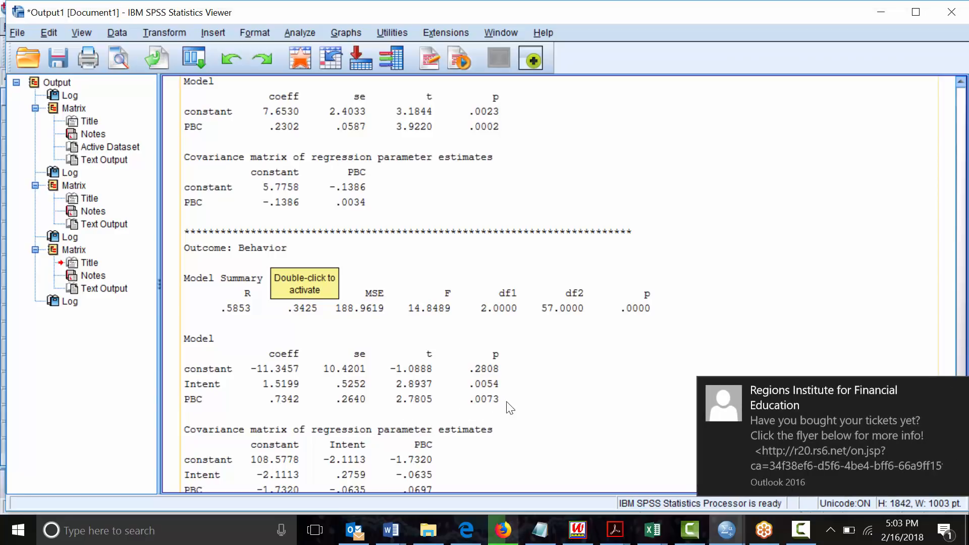
pyautogui.click(952, 390)
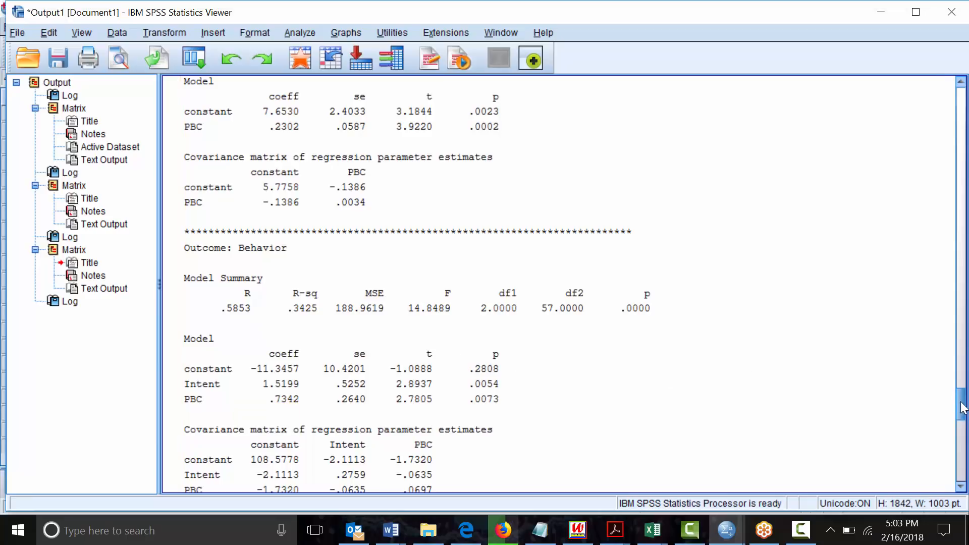
pyautogui.moveTo(961, 407); pyautogui.dragTo(962, 412)
pyautogui.scroll(-1, 962, 416)
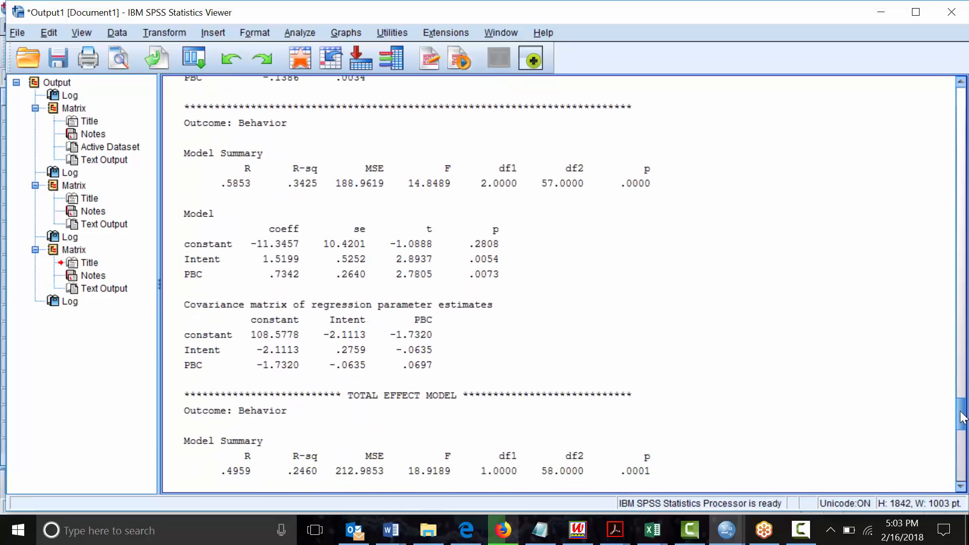
pyautogui.moveTo(961, 411); pyautogui.dragTo(962, 427)
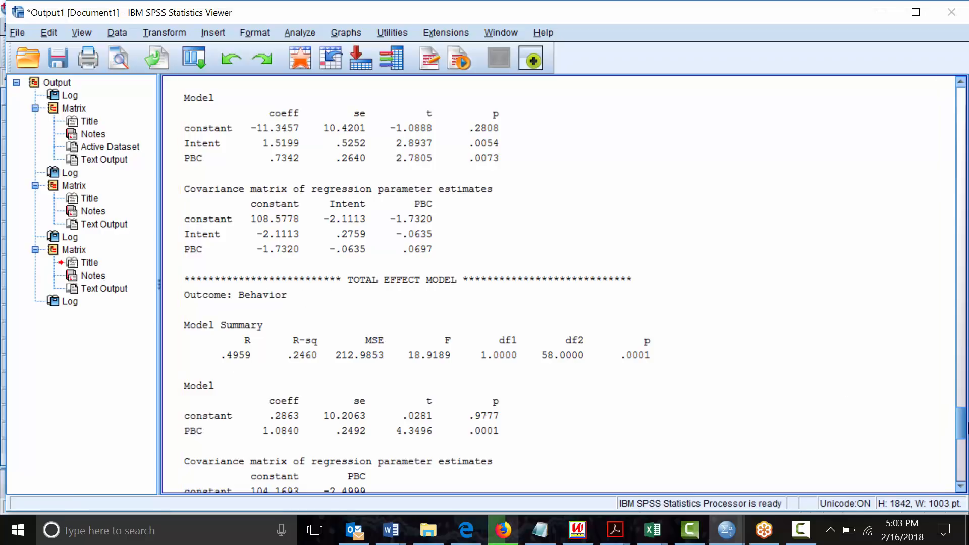
pyautogui.moveTo(962, 426); pyautogui.dragTo(964, 430)
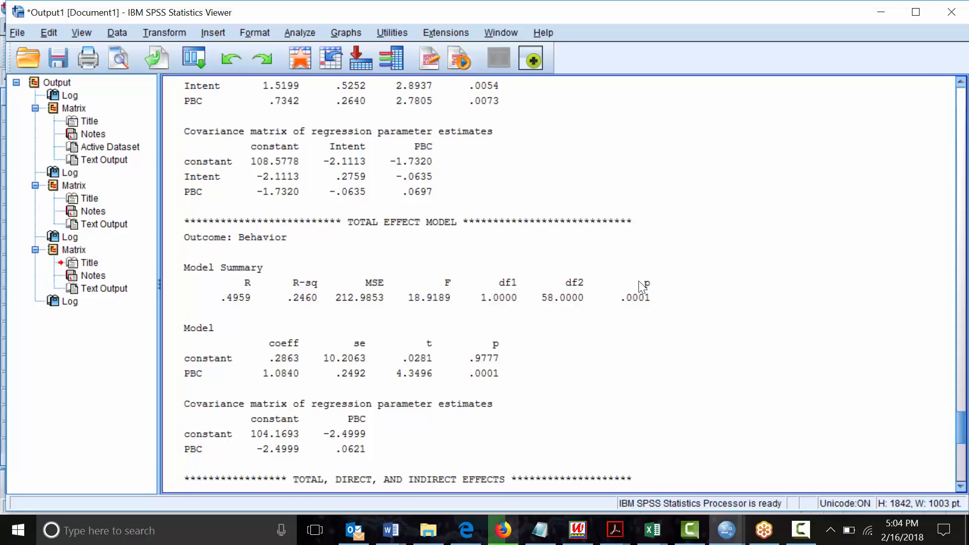
# Scroll to the effects section showing indirect effect .3498 and Sobel p = .0225
pyautogui.scroll(-6, 642, 286)
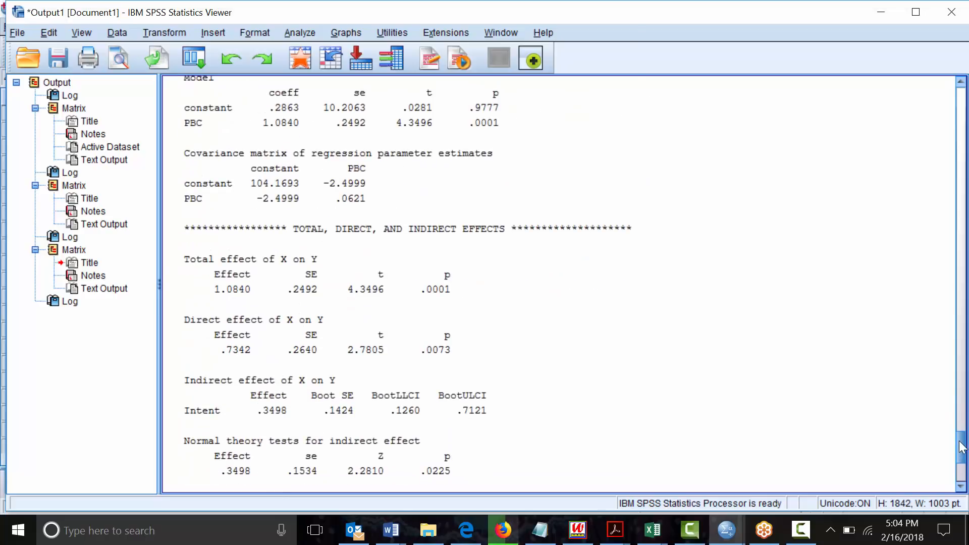
pyautogui.moveTo(961, 449); pyautogui.dragTo(962, 452)
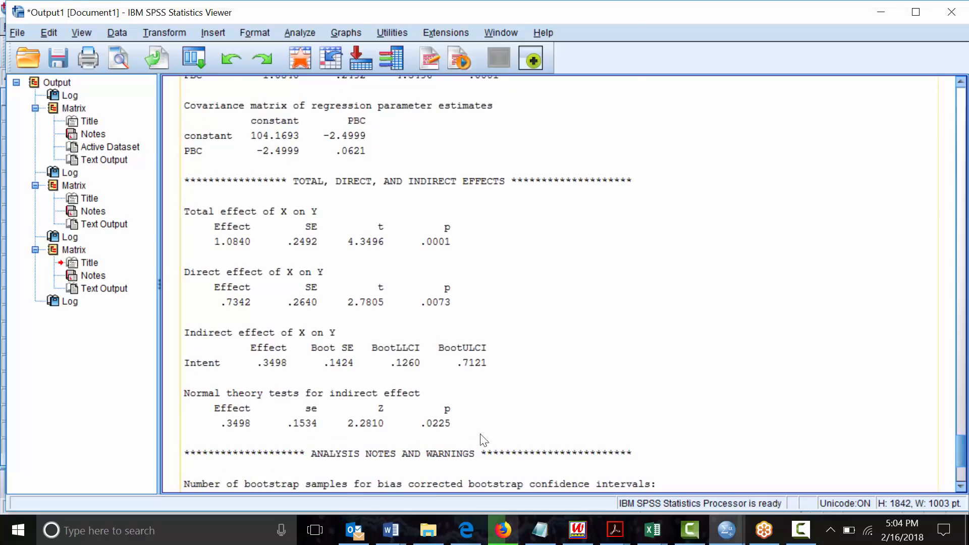